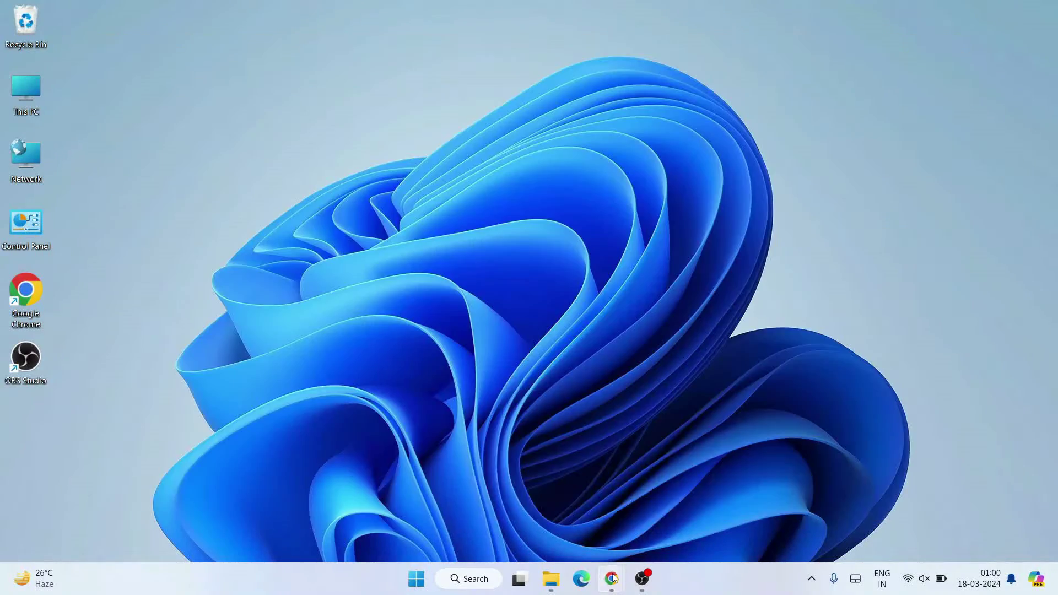
Step: Switch to Chrome and search the web for "davinci resolve download"
click(611, 579)
click(418, 48)
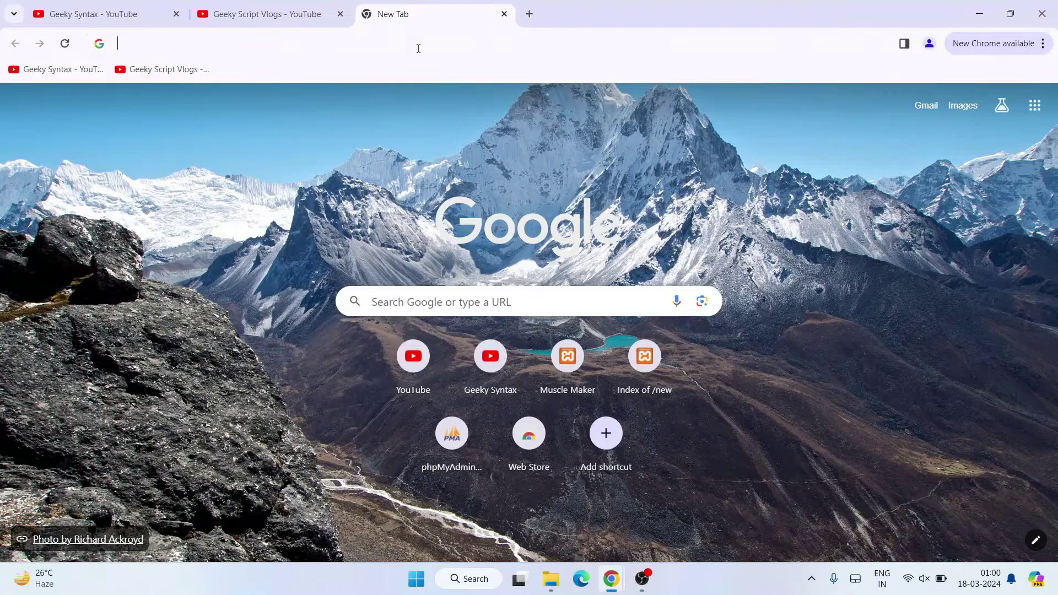
text(davin)
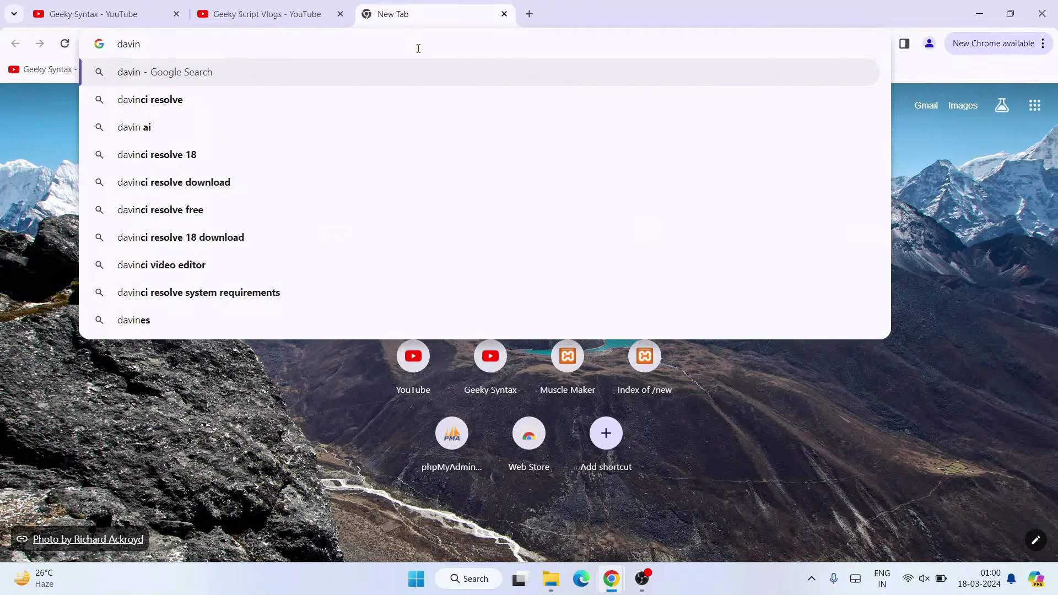
key(Down)
key(Down)
key(Down)
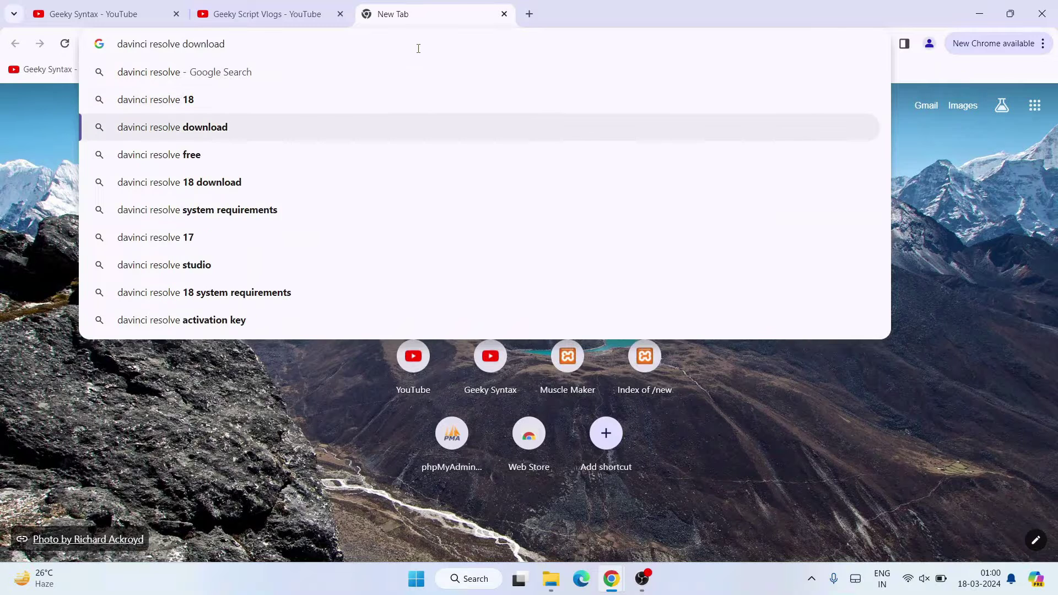
key(Return)
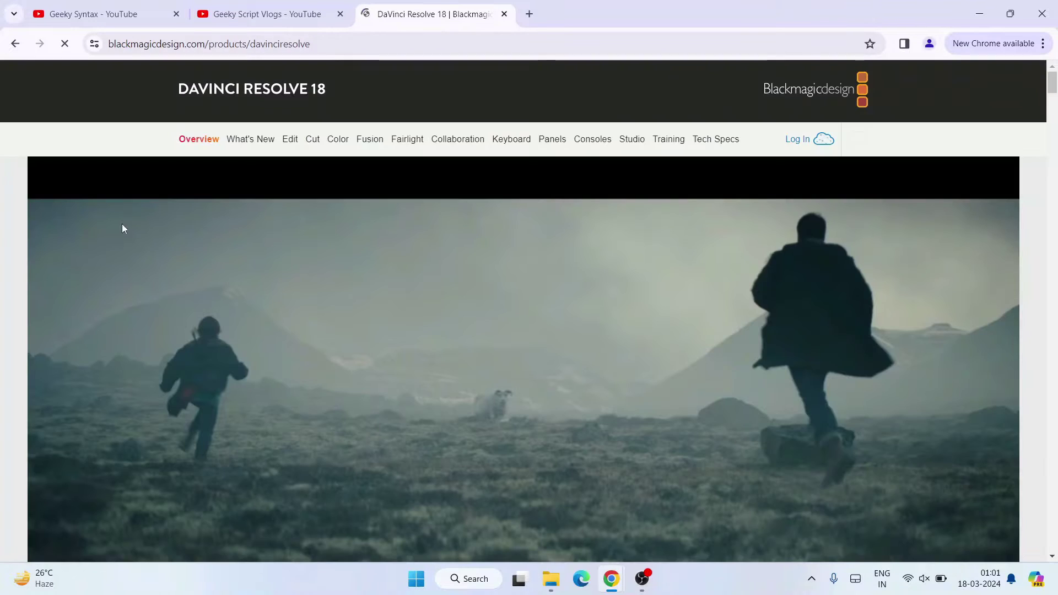
click(348, 43)
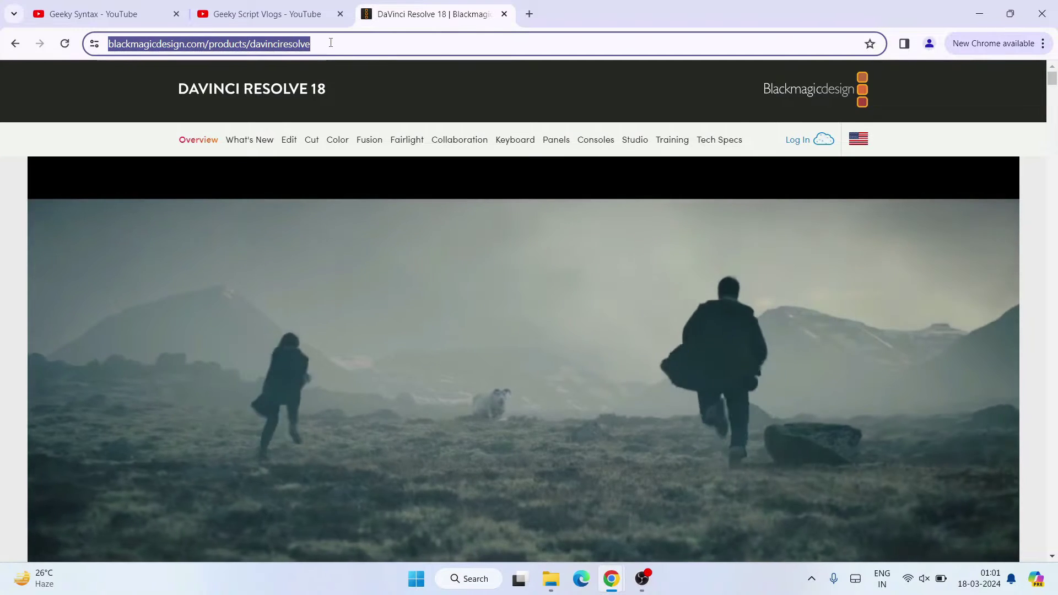
click(375, 44)
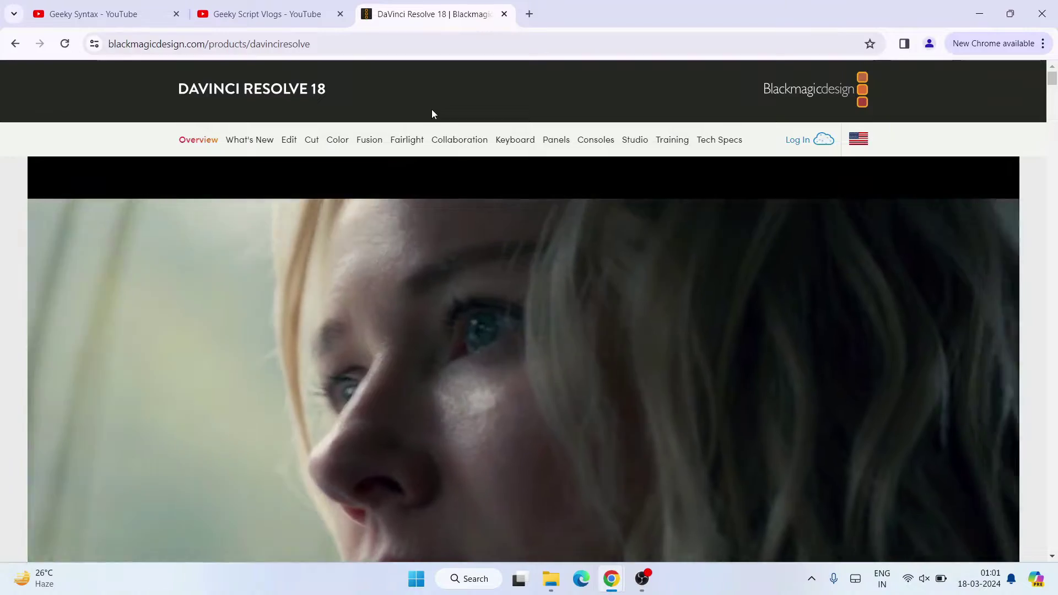
click(433, 113)
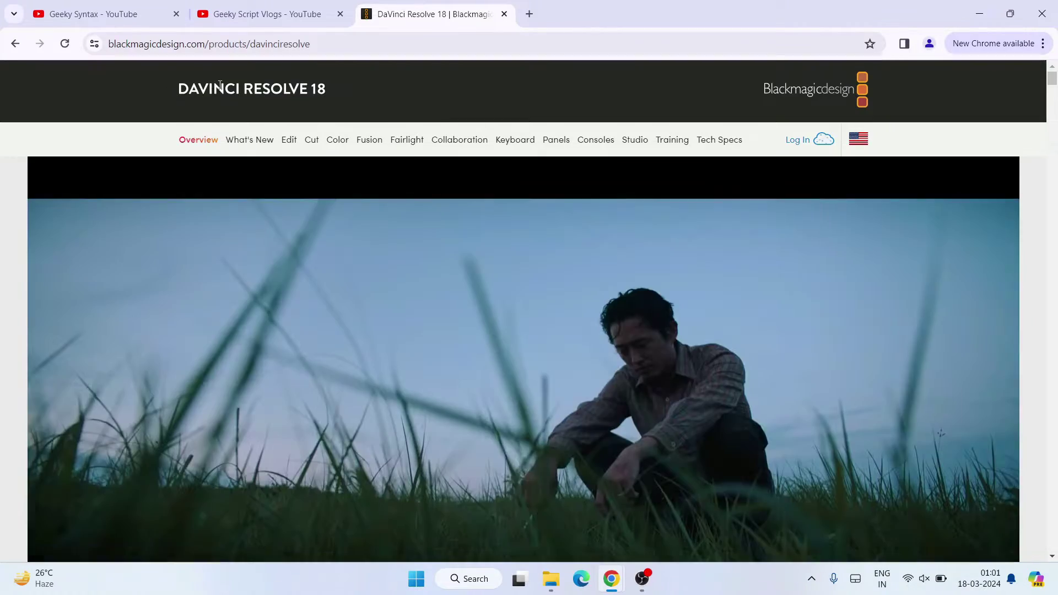
drag(166, 88, 337, 87)
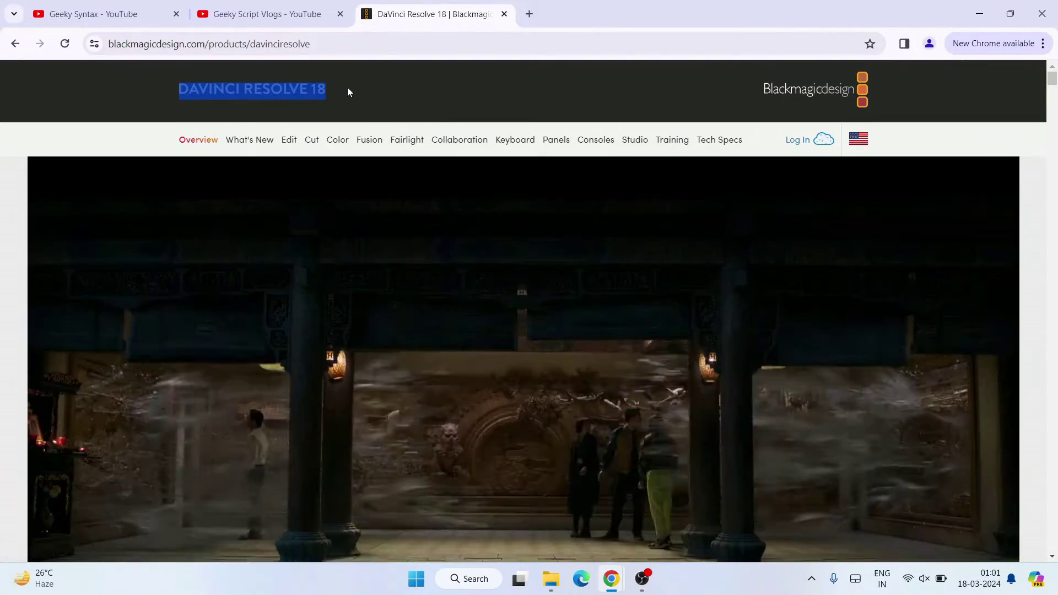
click(342, 93)
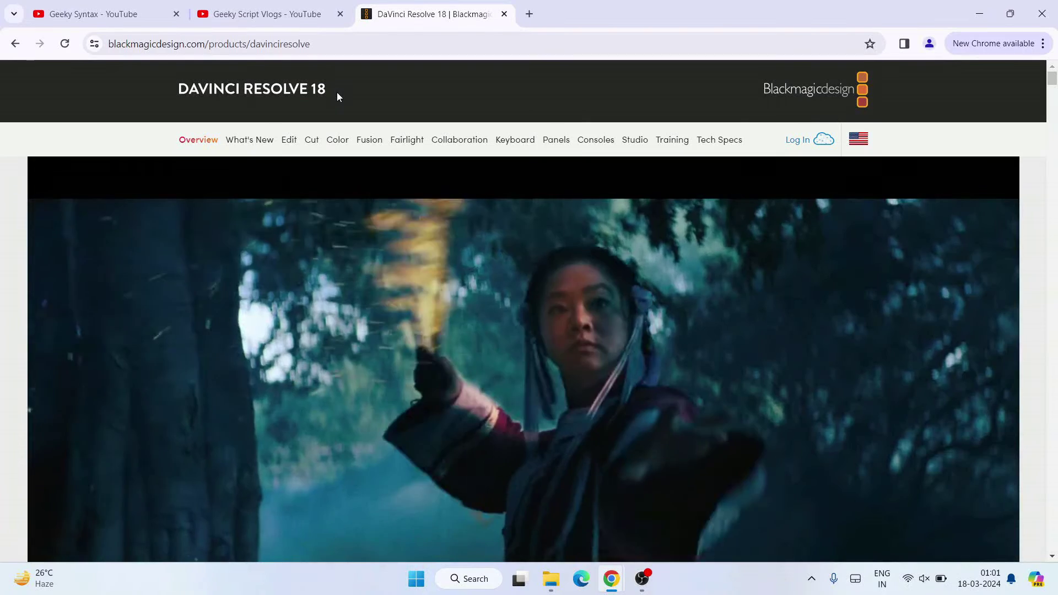
Step: Open the free download options for DaVinci Resolve on the Blackmagic Design product page
scroll(328, 203, down, 6)
scroll(327, 203, down, 4)
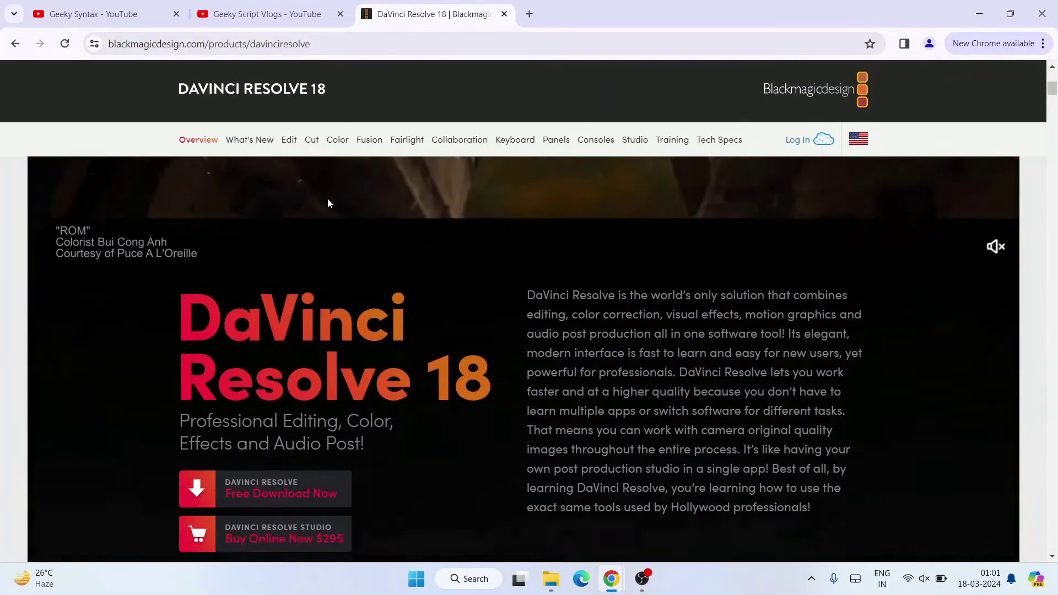
drag(187, 226, 639, 300)
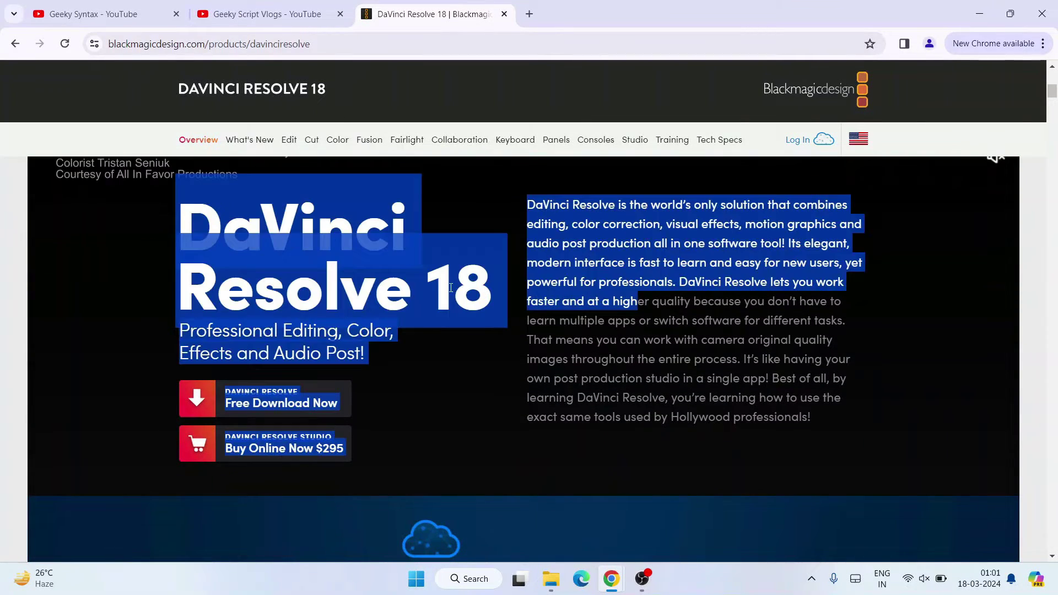
click(459, 303)
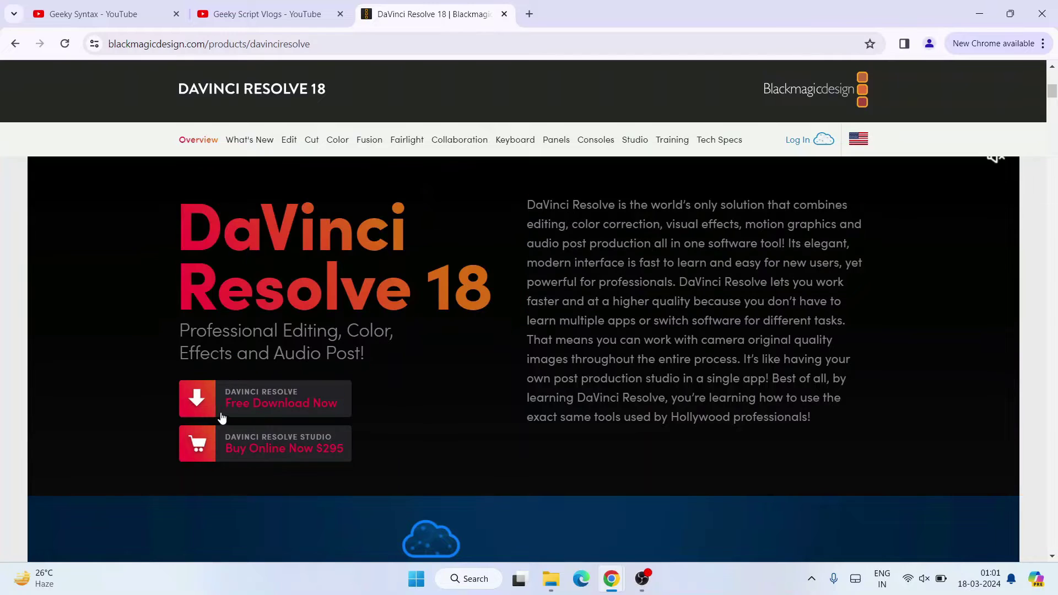
click(305, 406)
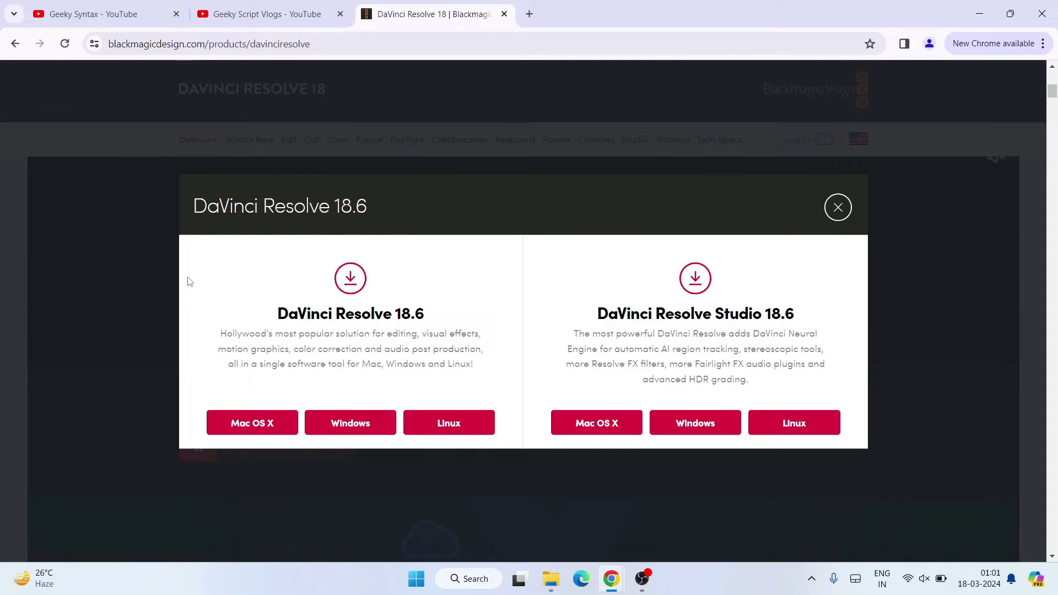
Step: Compare the free DaVinci Resolve 18.6 edition with DaVinci Resolve Studio 18.6 in the download options
drag(202, 206, 329, 199)
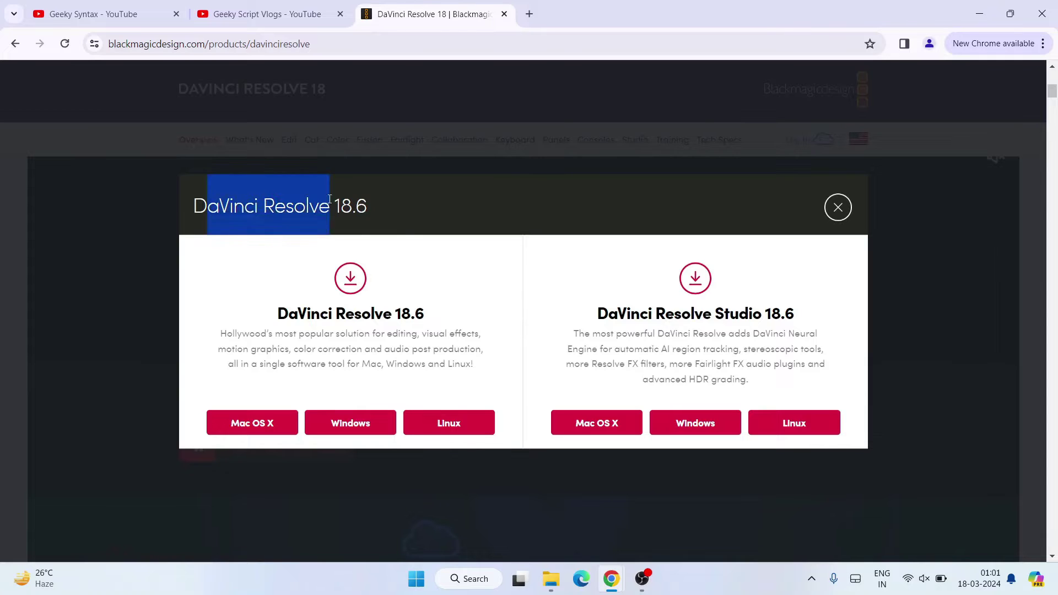
click(377, 211)
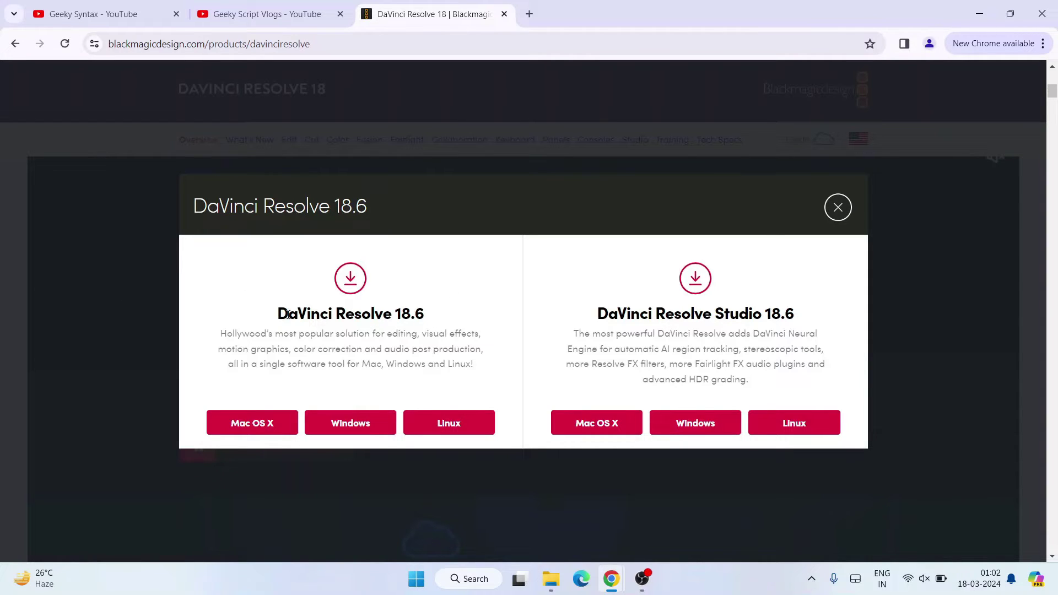
drag(289, 316, 427, 315)
click(413, 313)
drag(605, 320, 809, 319)
click(750, 317)
drag(677, 316, 803, 324)
click(802, 314)
drag(661, 350, 698, 360)
click(685, 359)
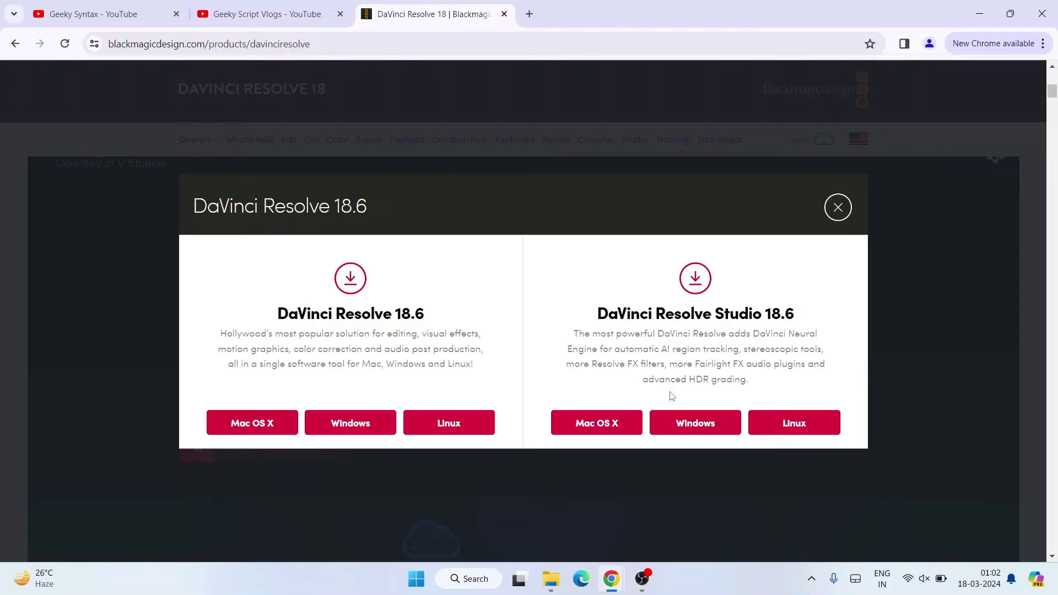
Step: Choose the Windows download of the free DaVinci Resolve 18.6 edition
drag(276, 315, 449, 321)
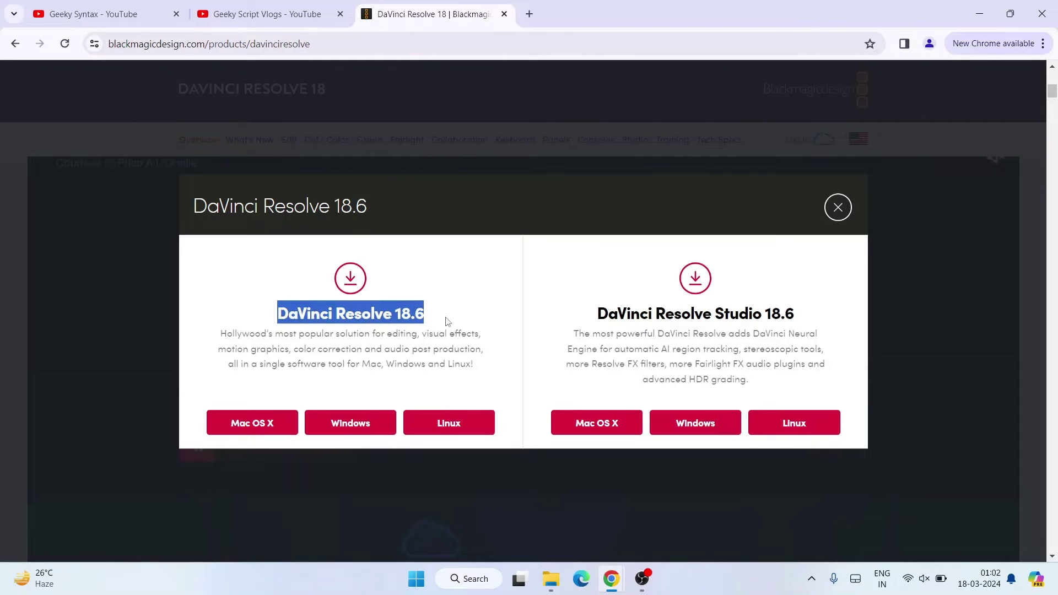
click(375, 314)
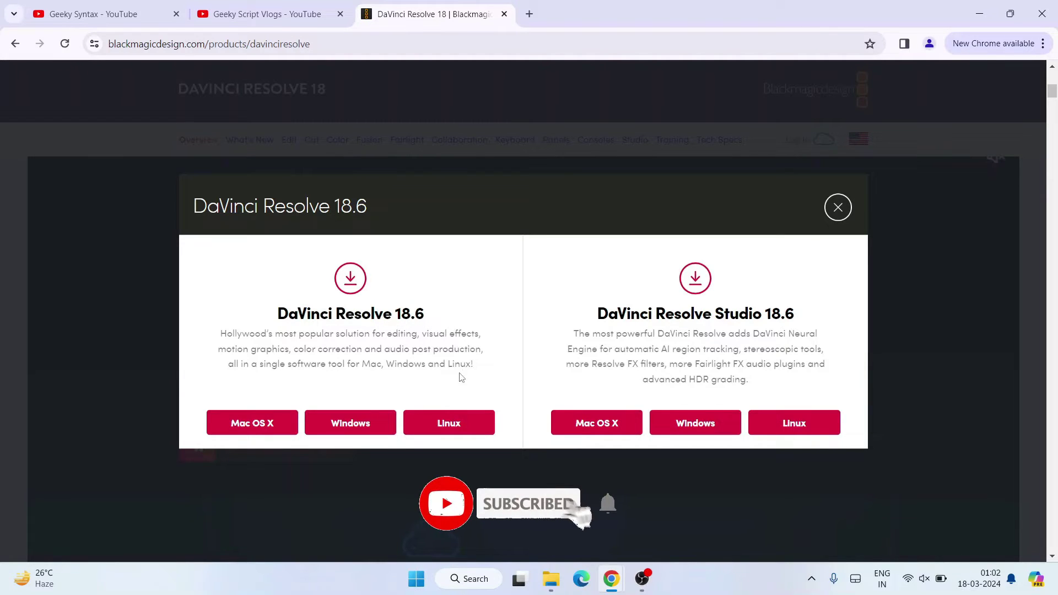
drag(475, 366, 442, 361)
triple_click(442, 361)
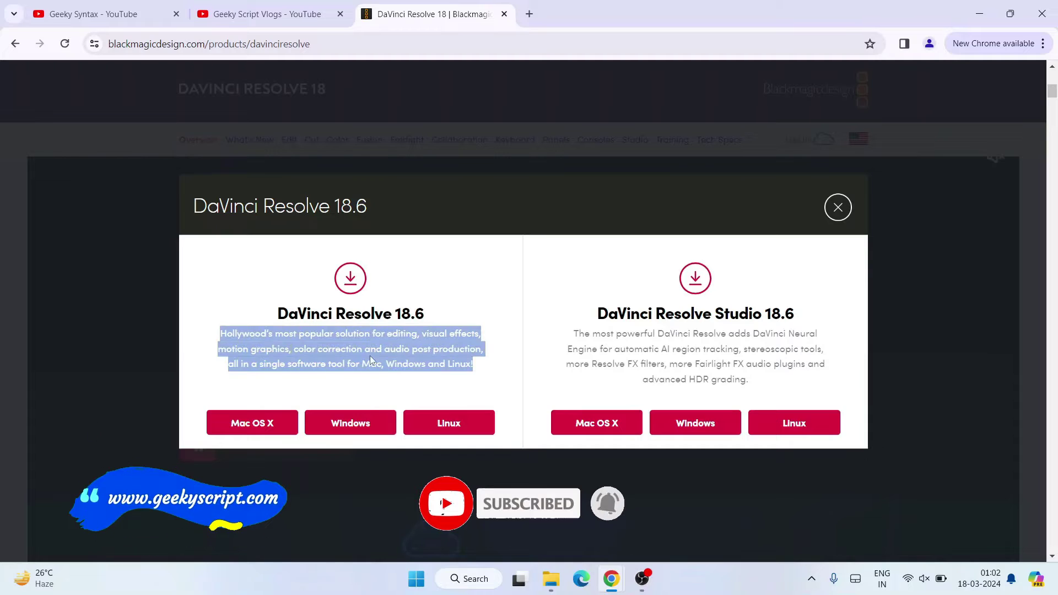
click(453, 367)
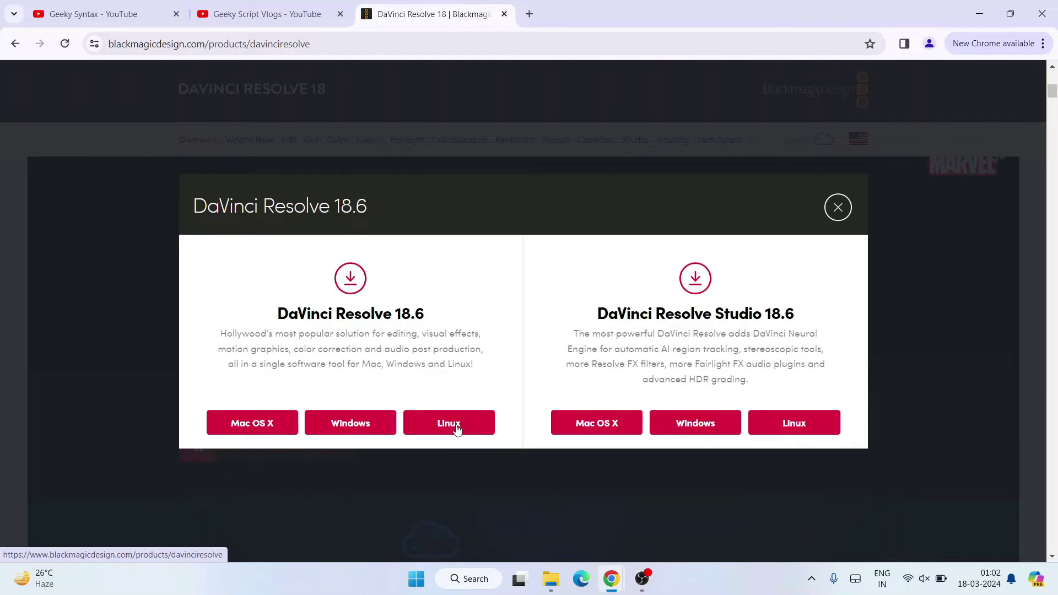
click(356, 422)
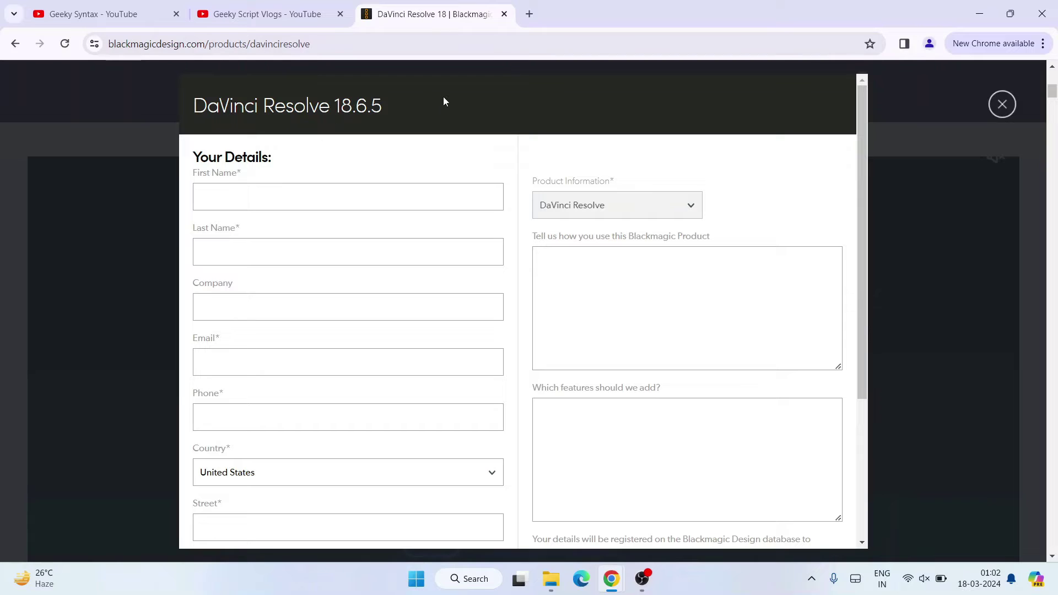
Step: Examine the fields of the download registration form, from first name through to the zip code
click(288, 198)
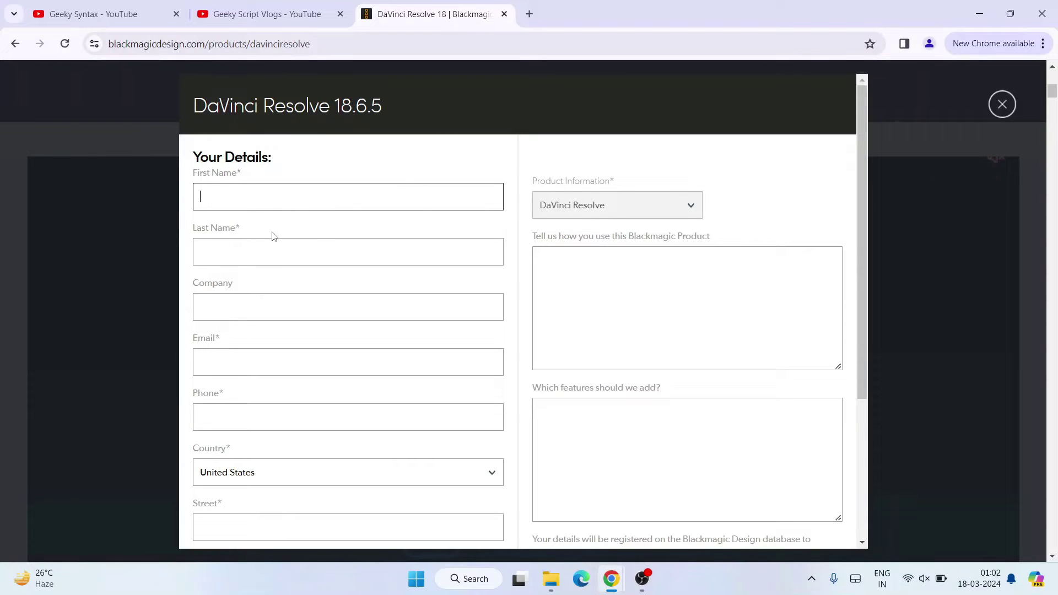
click(256, 243)
click(222, 298)
click(251, 356)
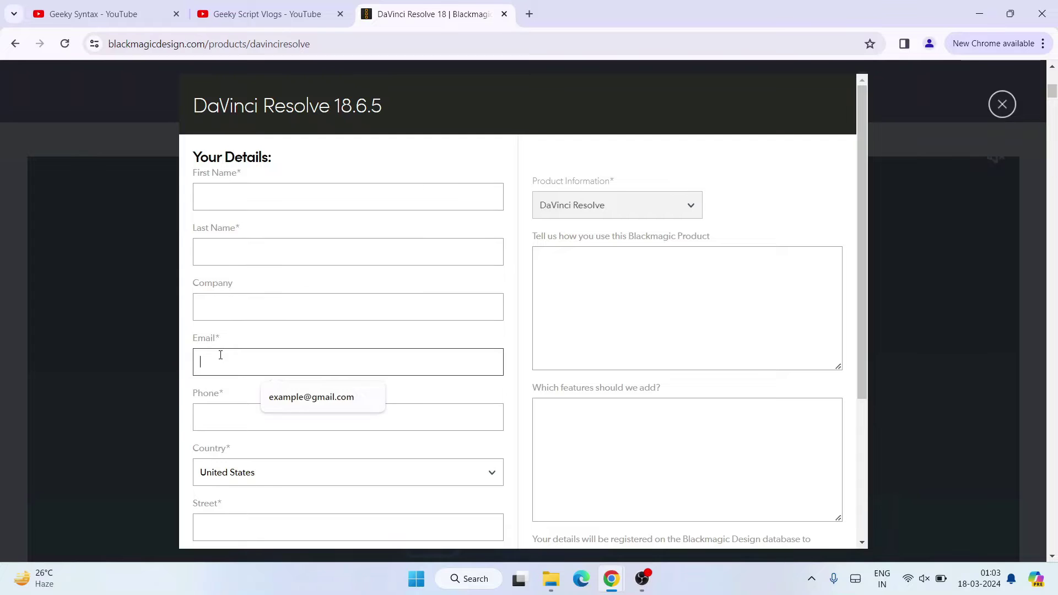
scroll(242, 350, down, 1)
click(243, 339)
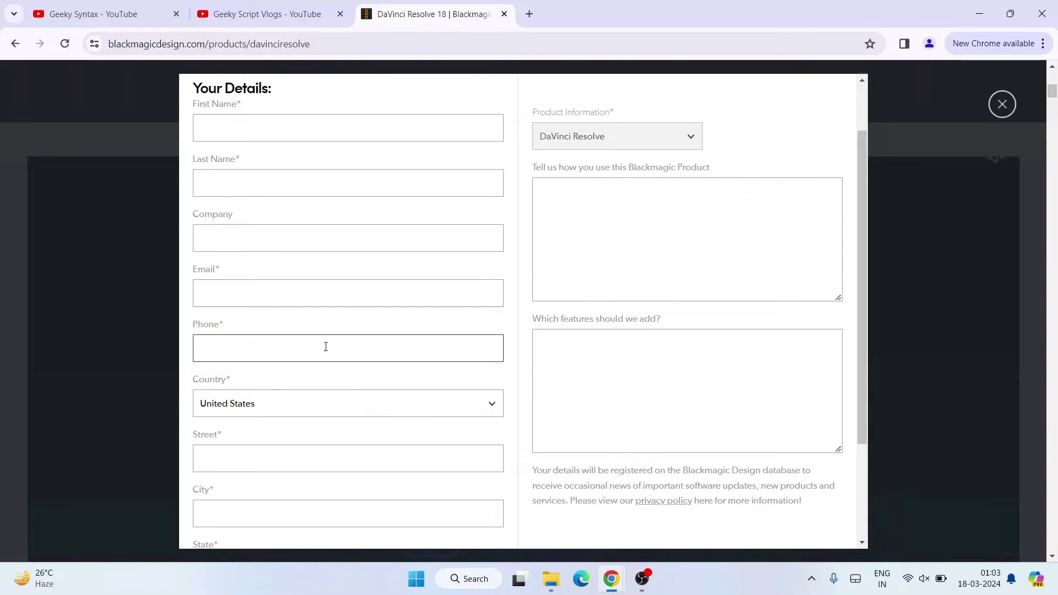
click(286, 413)
click(290, 438)
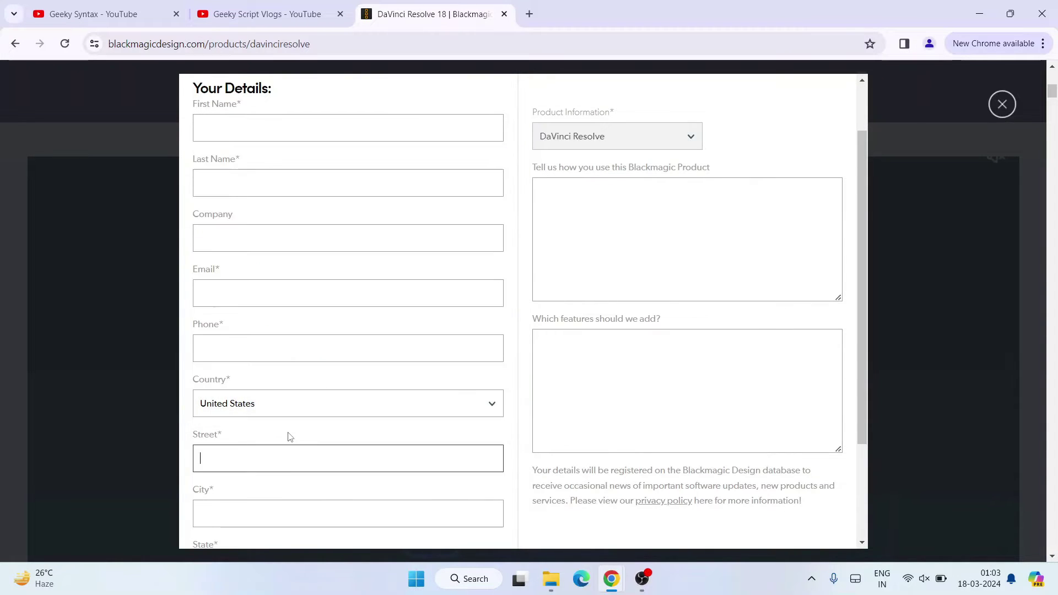
scroll(254, 286, down, 3)
click(242, 376)
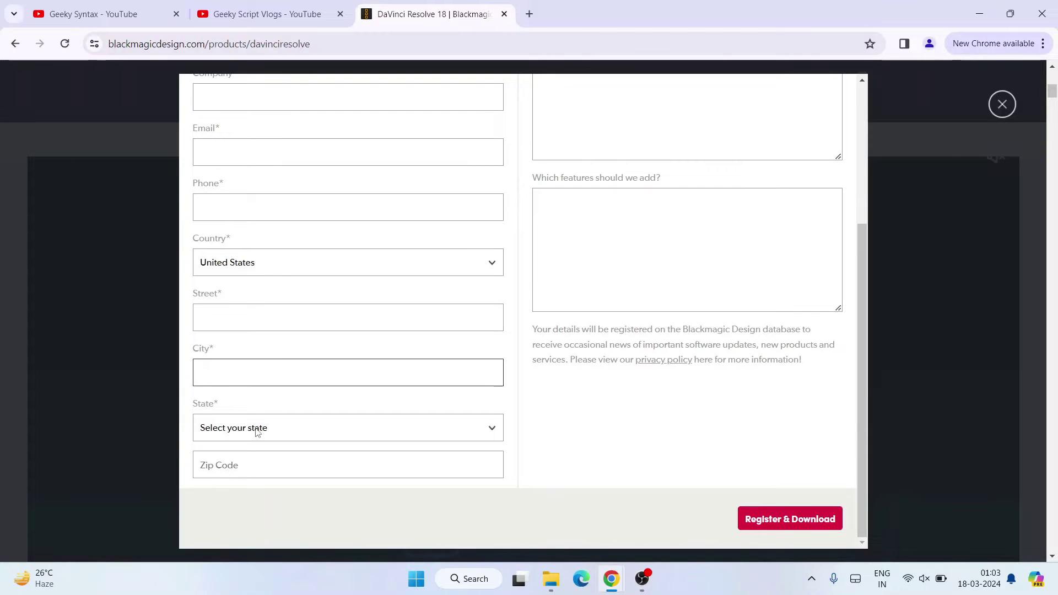
click(283, 472)
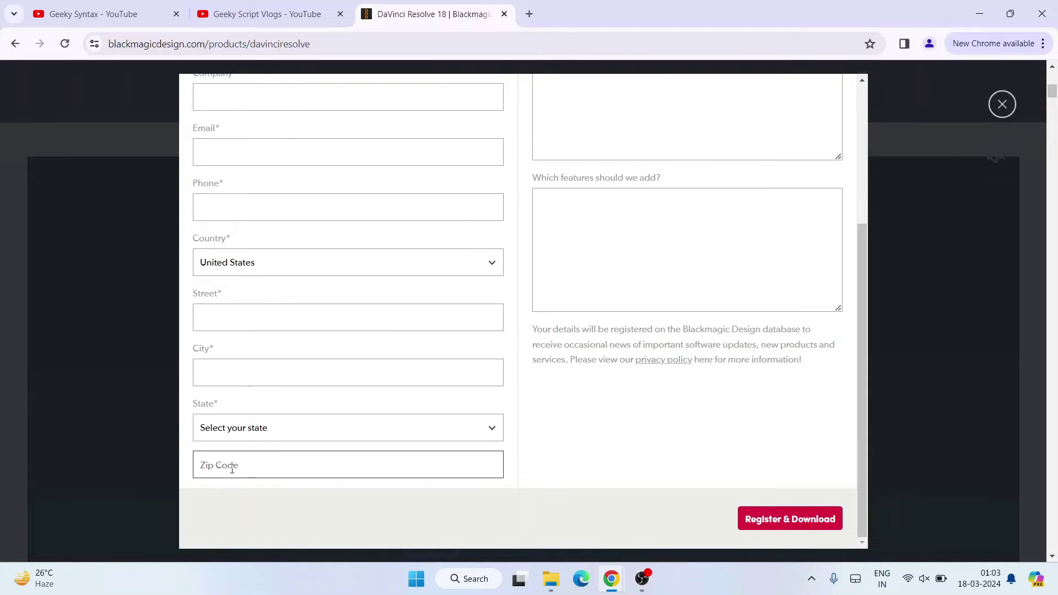
scroll(497, 456, up, 4)
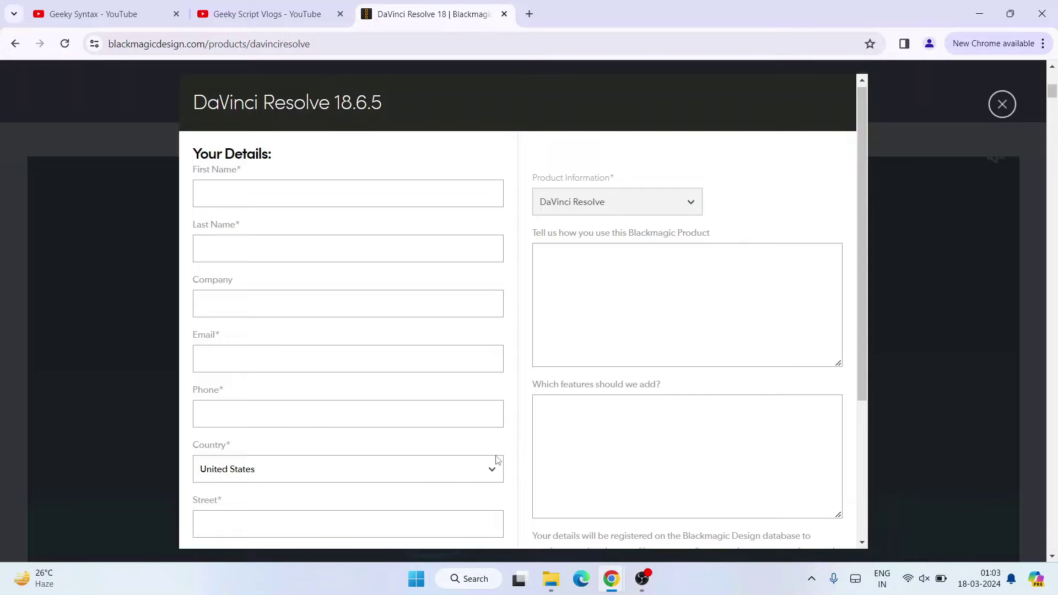
scroll(674, 263, down, 4)
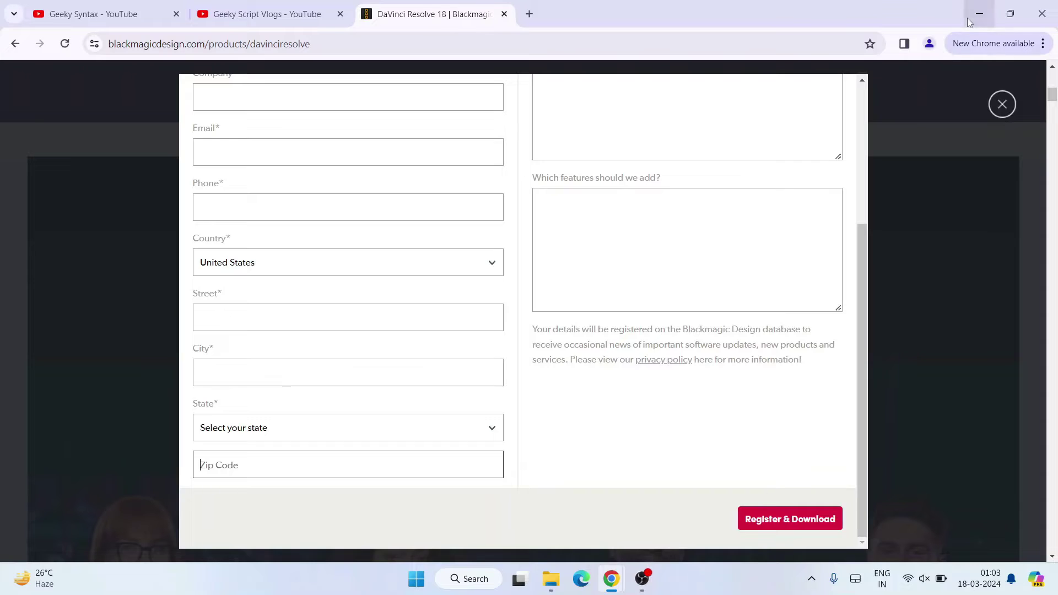
scroll(794, 165, up, 3)
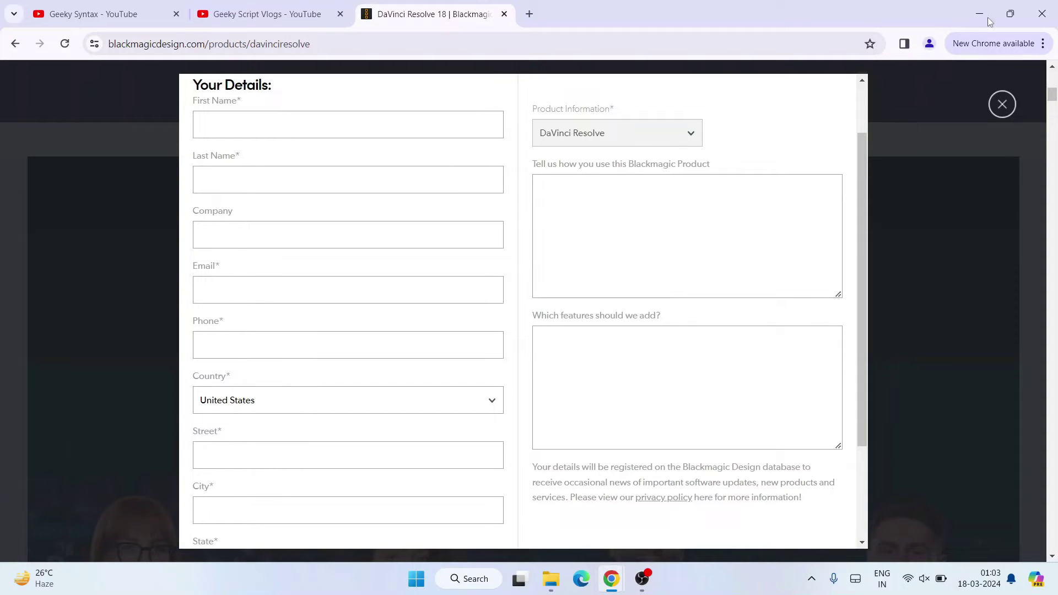
Step: Switch to File Explorer and extract DaVinci_Resolve_18.6.5_Windows.zip from the Sotware folder in Downloads
click(980, 16)
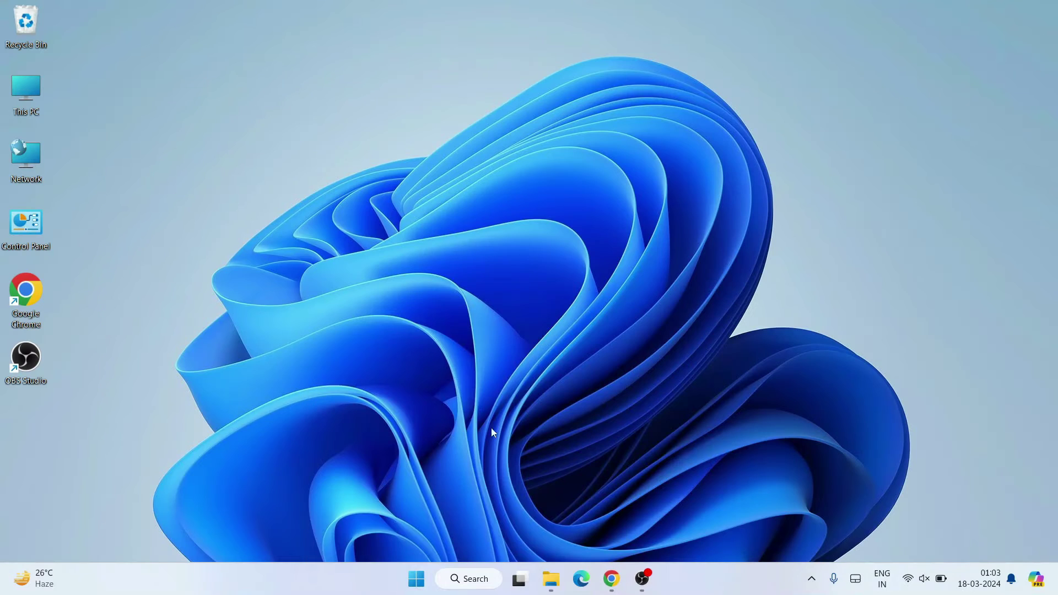
click(552, 579)
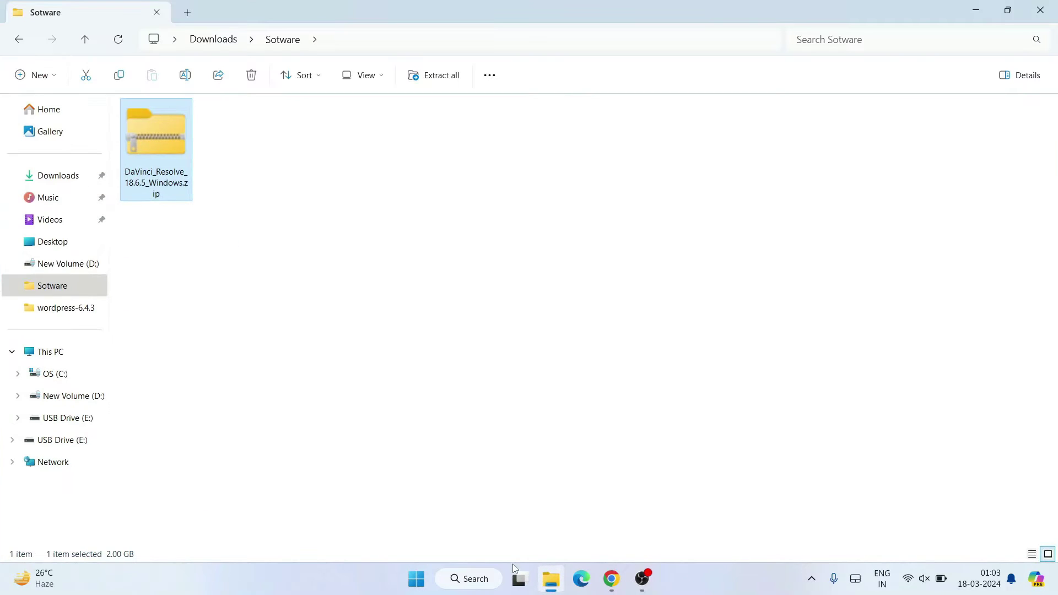
click(134, 136)
right_click(164, 140)
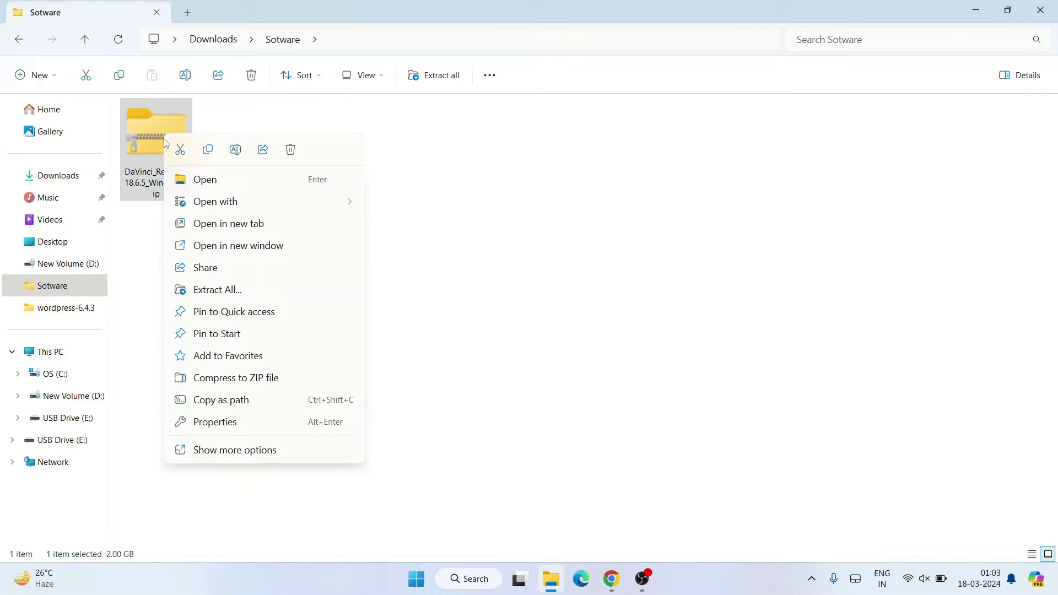
click(245, 293)
click(657, 427)
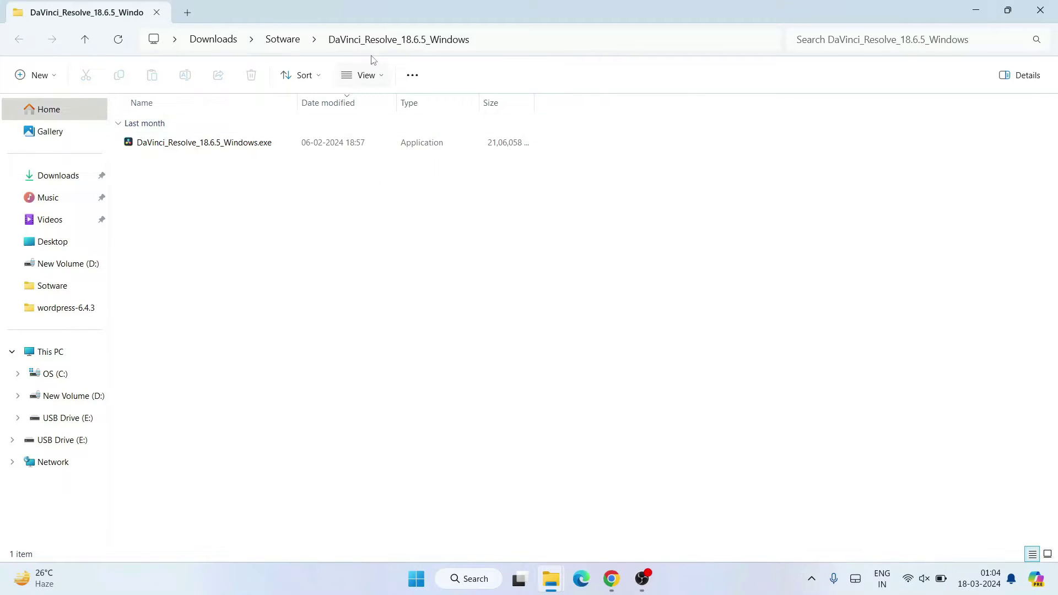
Step: Open the extracted DaVinci_Resolve_18.6.5_Windows folder and run DaVinci_Resolve_18.6.5_Windows.exe
click(243, 146)
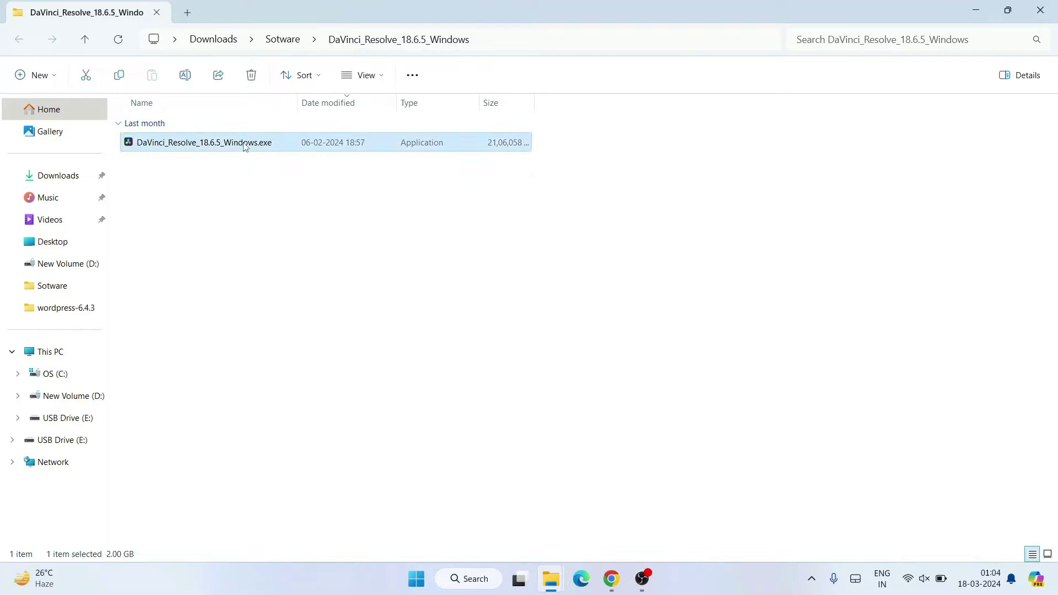
double_click(345, 13)
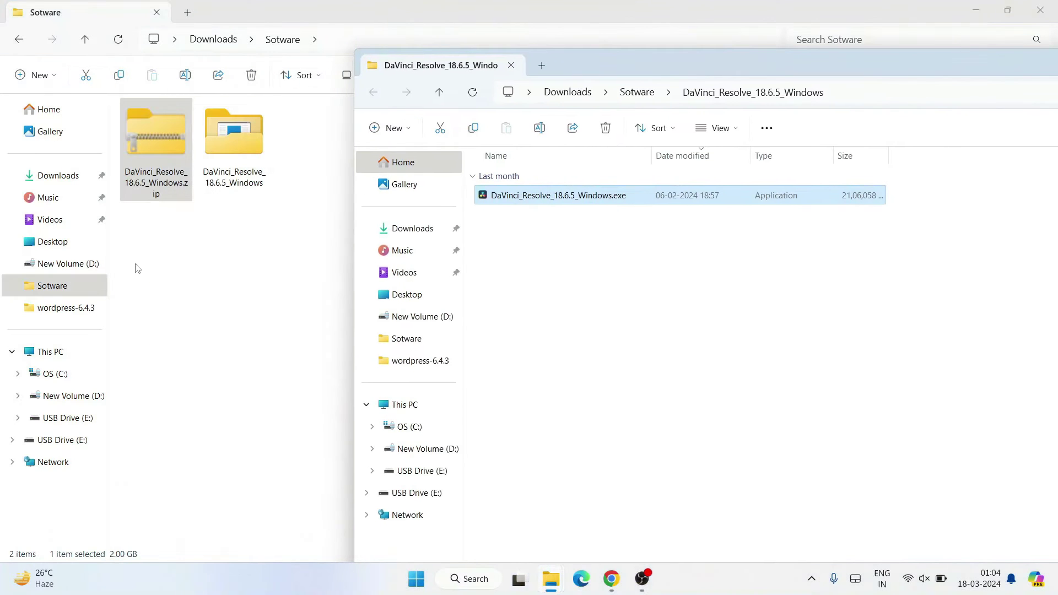
double_click(240, 138)
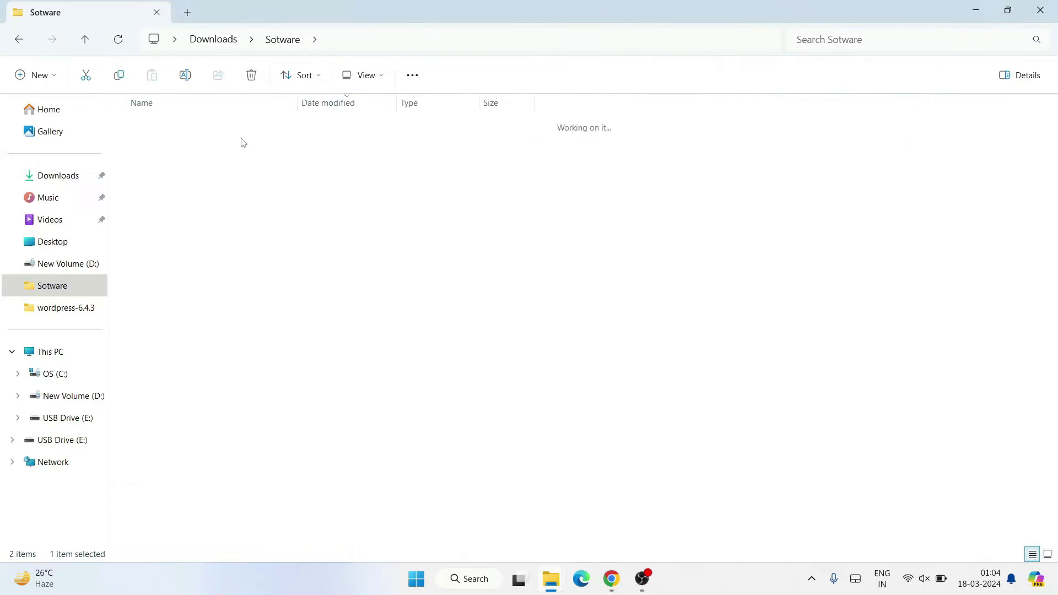
click(177, 144)
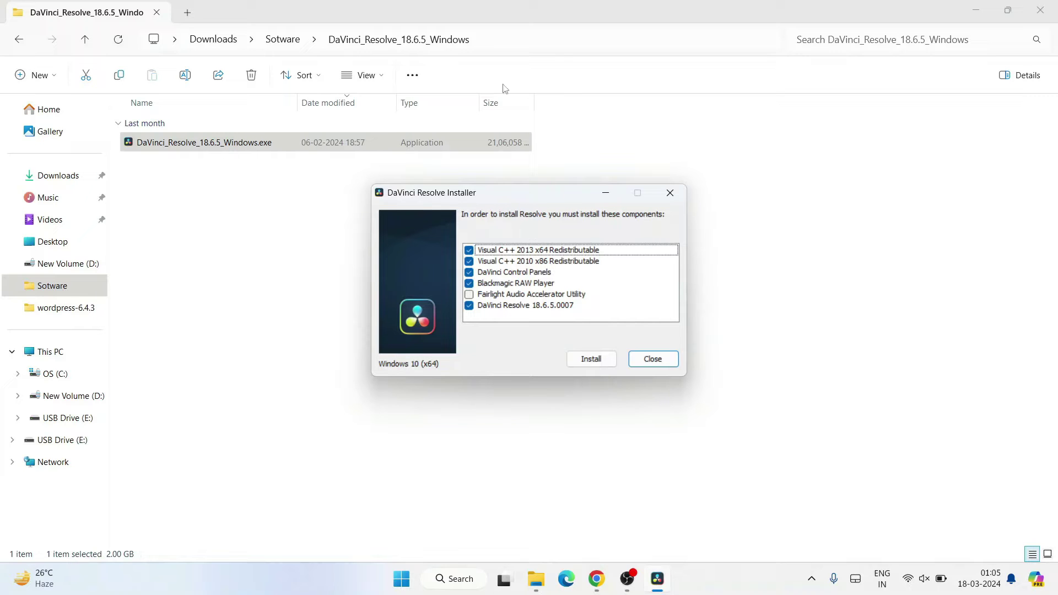
Step: Minimize the File Explorer windows and start installing the preselected DaVinci Resolve components
click(978, 12)
click(978, 12)
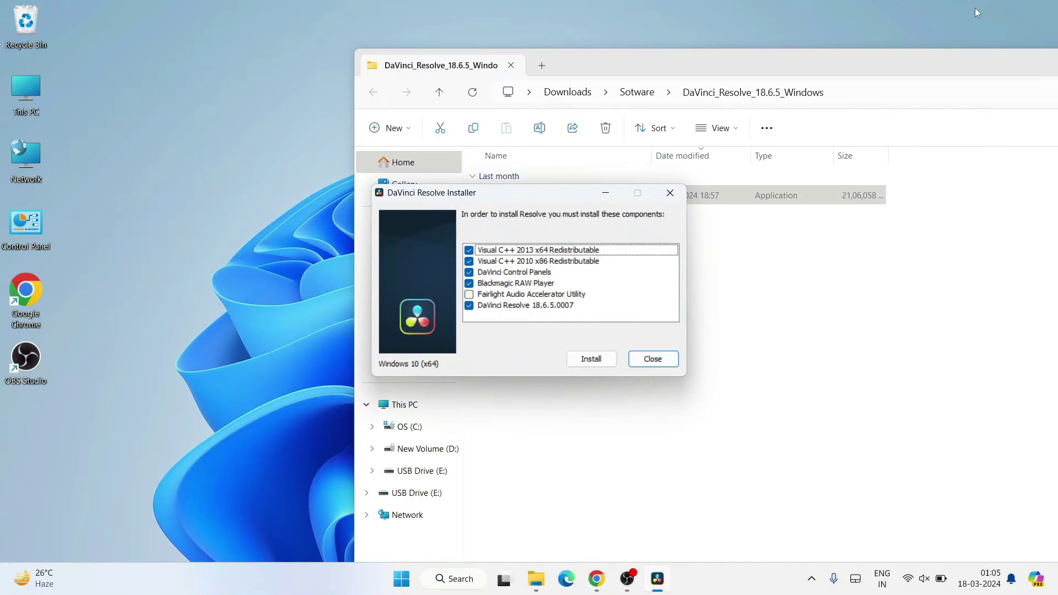
click(916, 55)
double_click(909, 57)
click(977, 12)
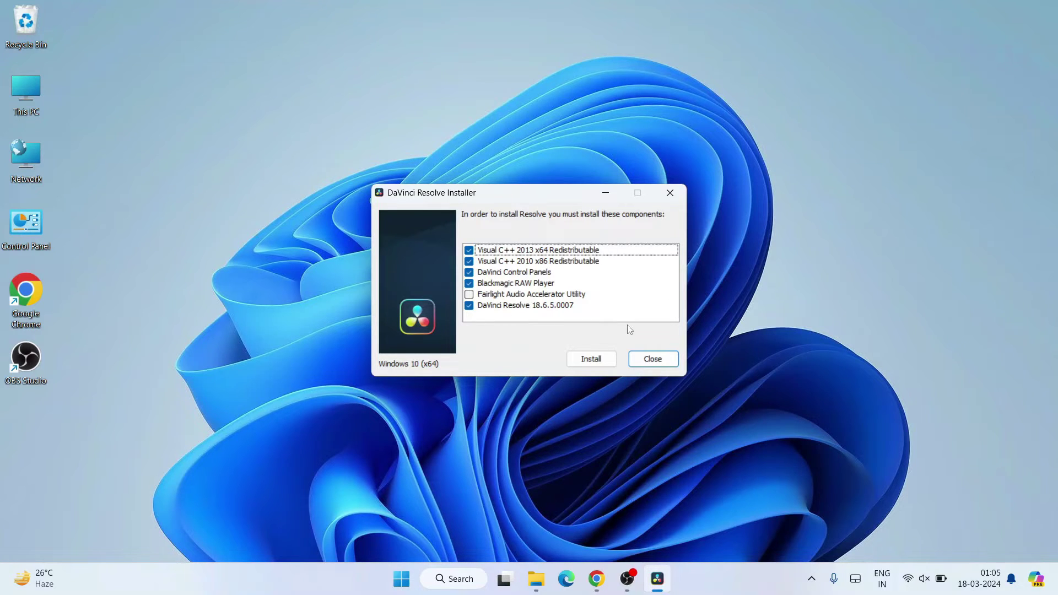
click(592, 360)
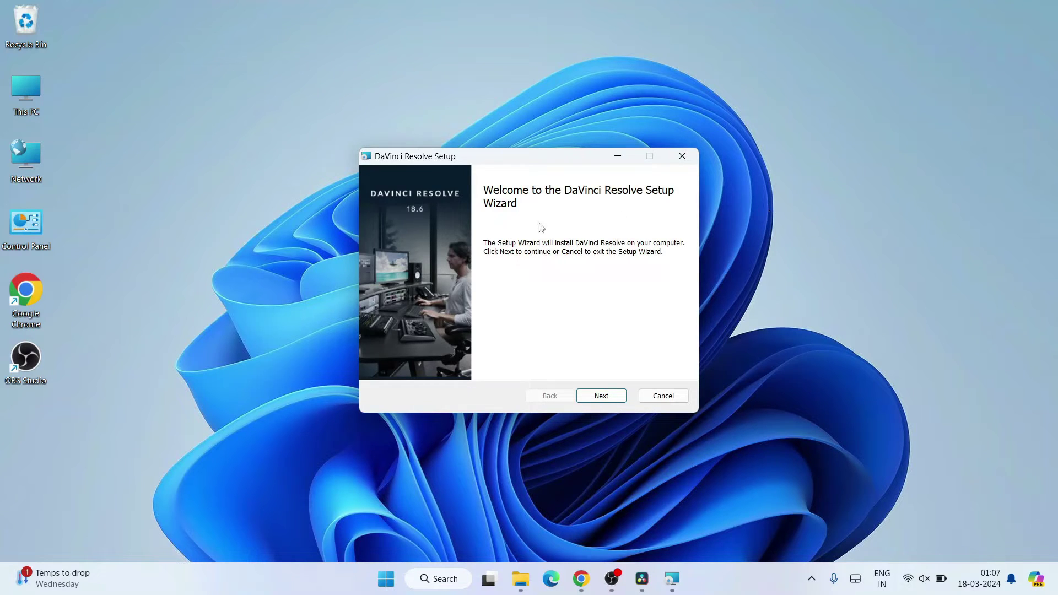
Step: Go past the setup wizard's welcome page and accept the terms of the End-User License Agreement
click(621, 401)
scroll(515, 268, down, 2)
scroll(515, 268, down, 10)
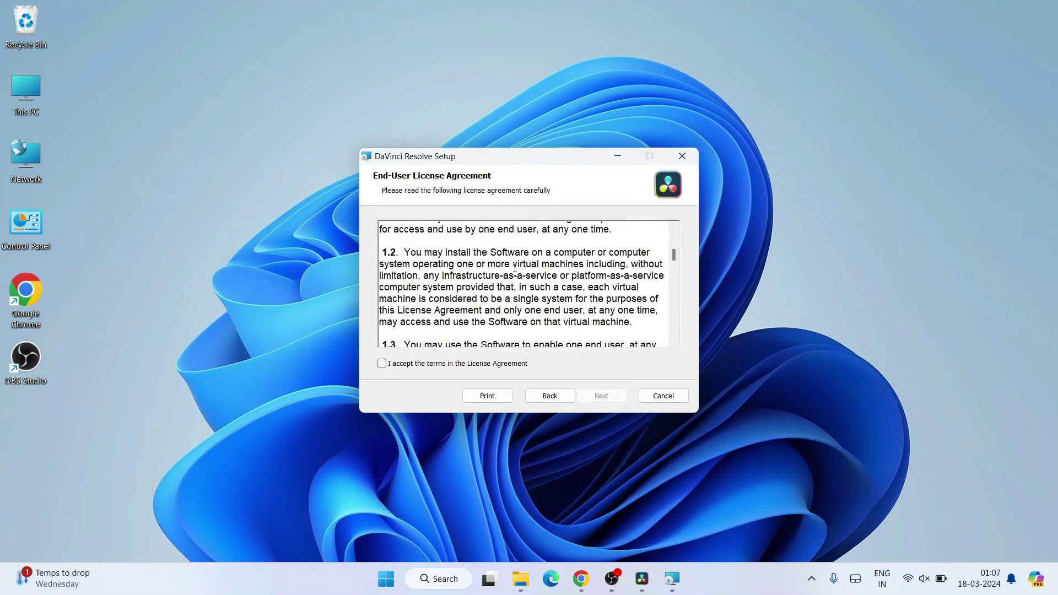
scroll(421, 370, down, 3)
click(422, 363)
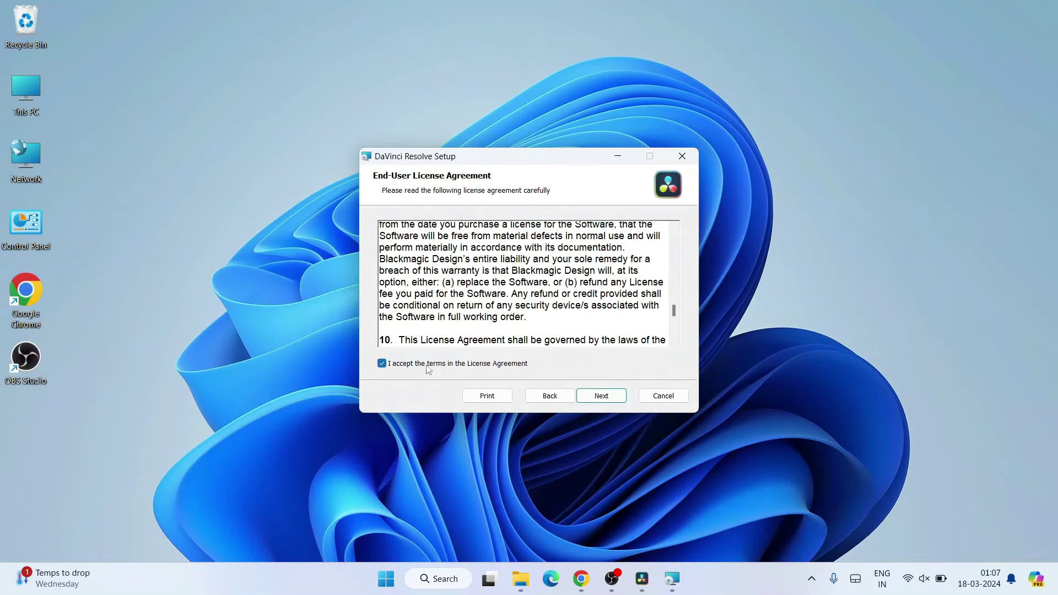
click(607, 397)
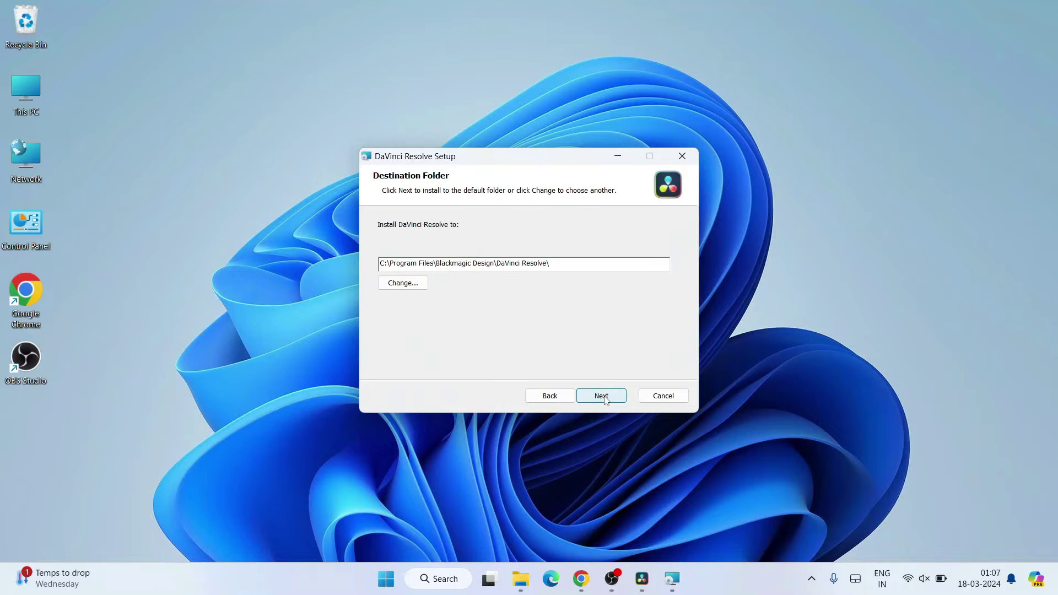
Step: Keep C:\Program Files\Blackmagic Design\DaVinci Resolve\ as the destination folder and start the installation
drag(555, 265, 323, 279)
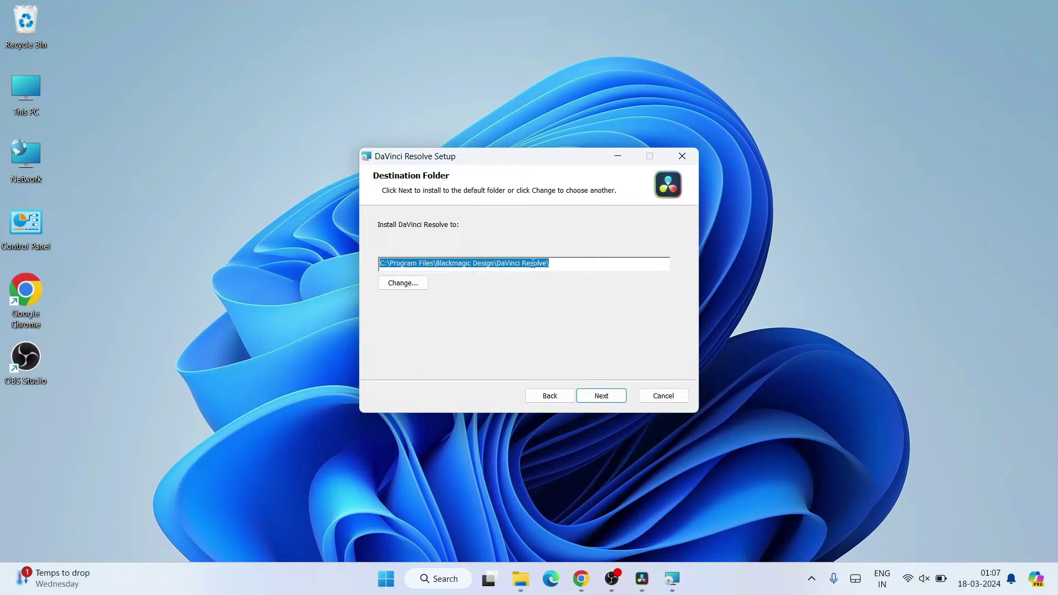
click(557, 264)
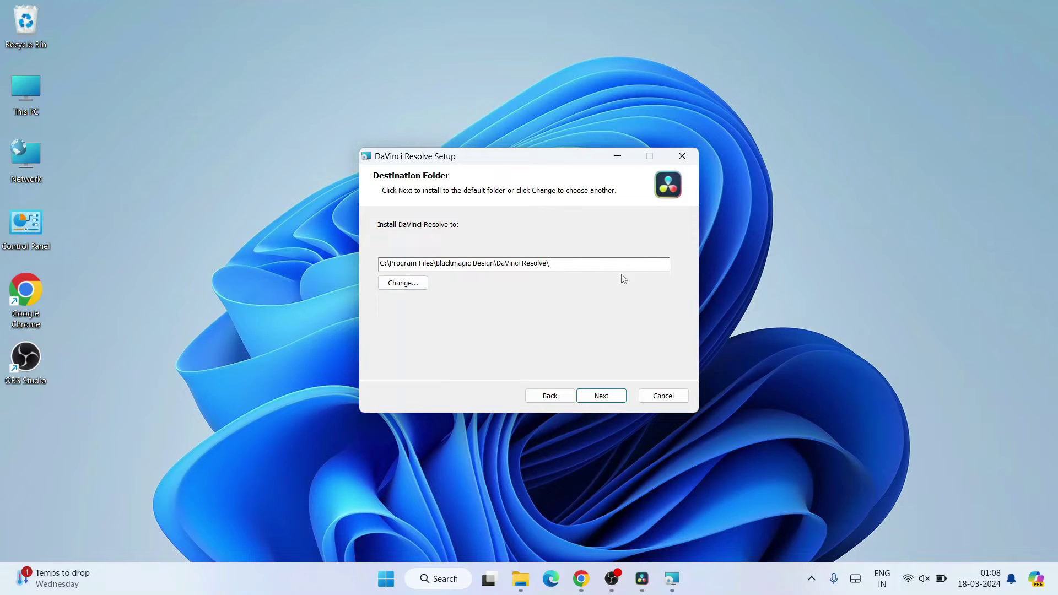
click(589, 398)
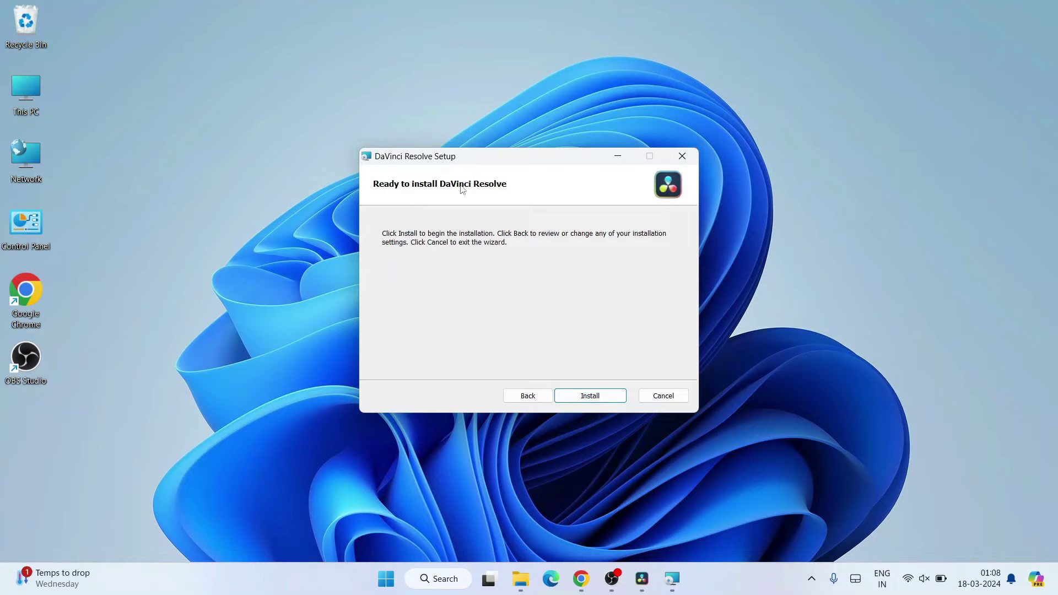
click(611, 397)
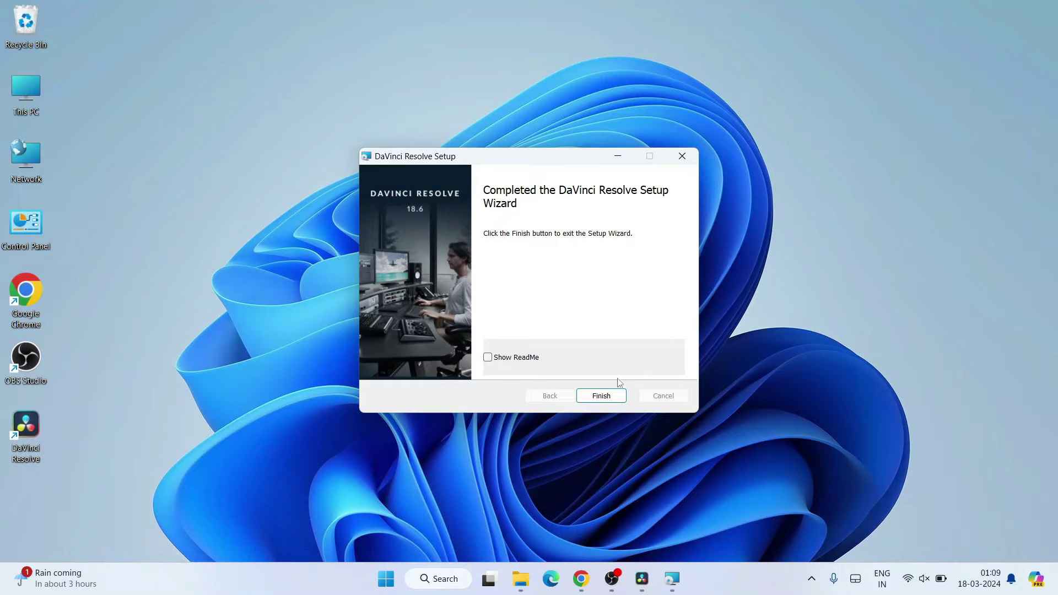
Step: Finish the setup wizard without showing the ReadMe and restart the computer to complete the installation
click(616, 398)
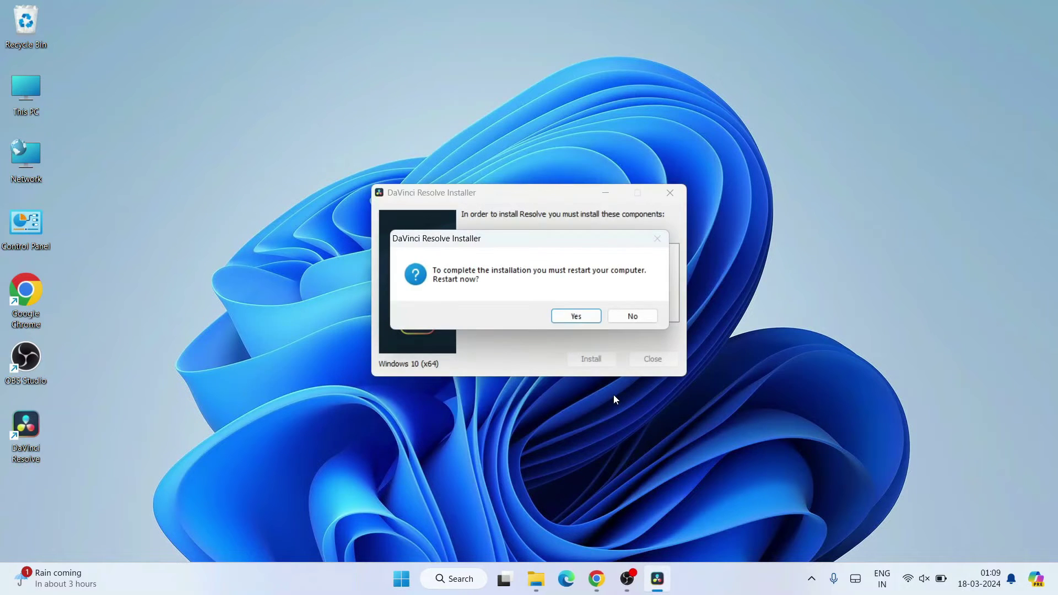
drag(26, 425, 39, 431)
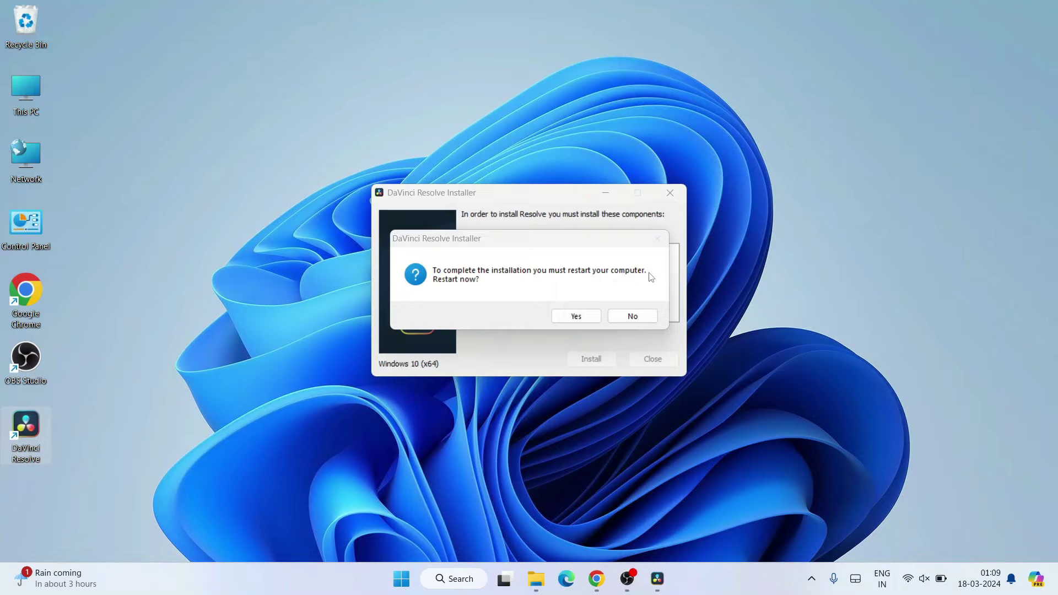
click(577, 321)
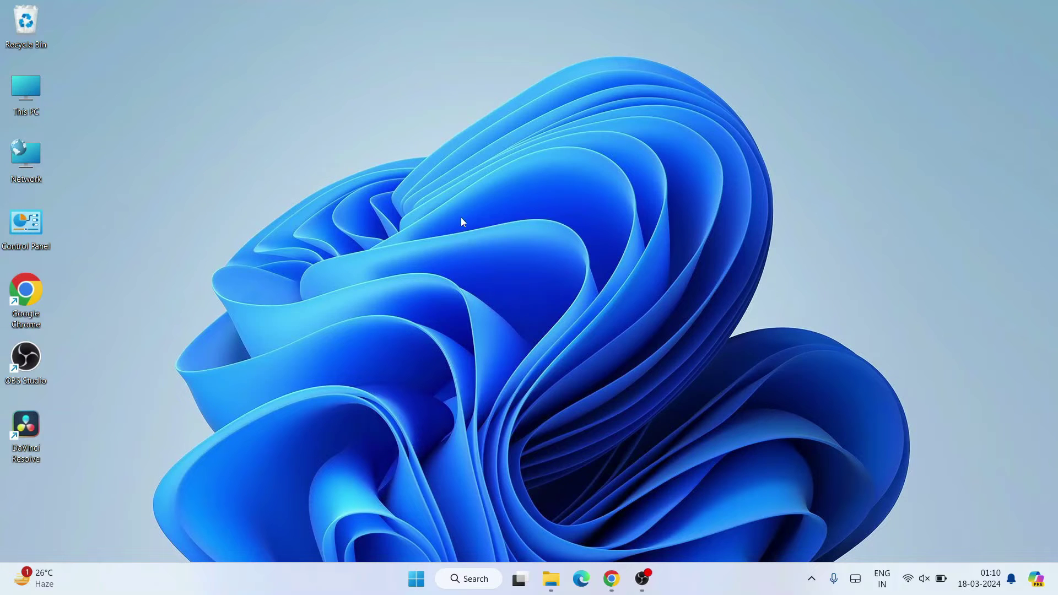
Step: Launch DaVinci Resolve from the desktop, skip the quick setup and allow it access to public and private networks
double_click(31, 429)
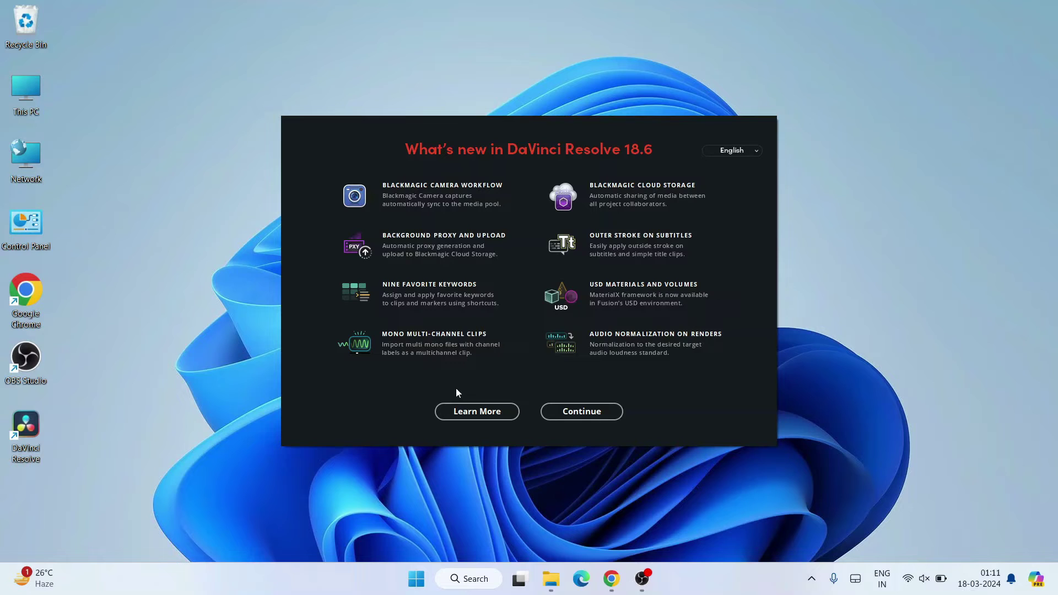
click(584, 414)
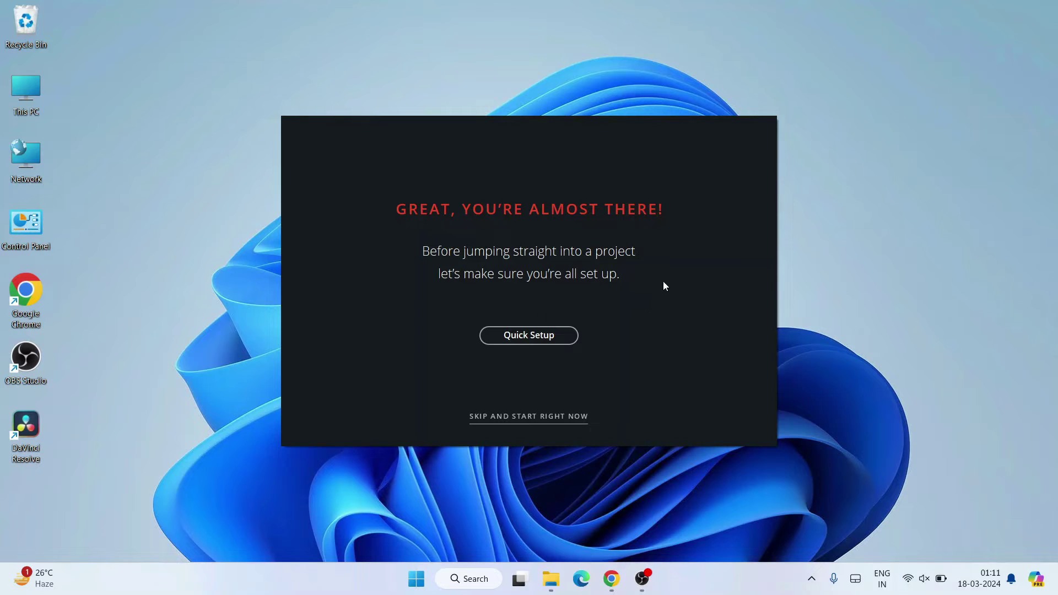
click(539, 417)
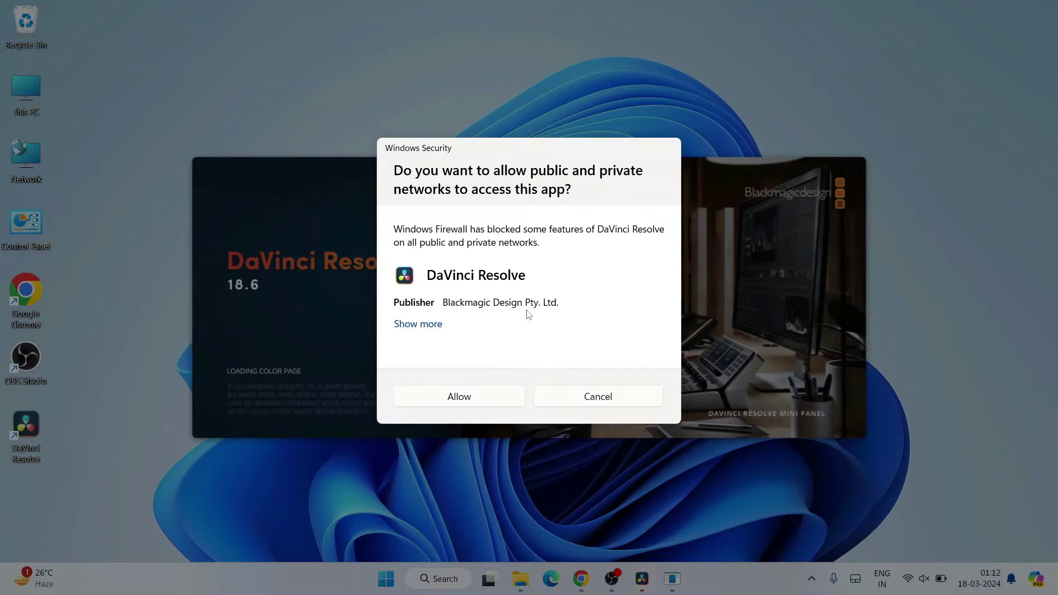
click(472, 402)
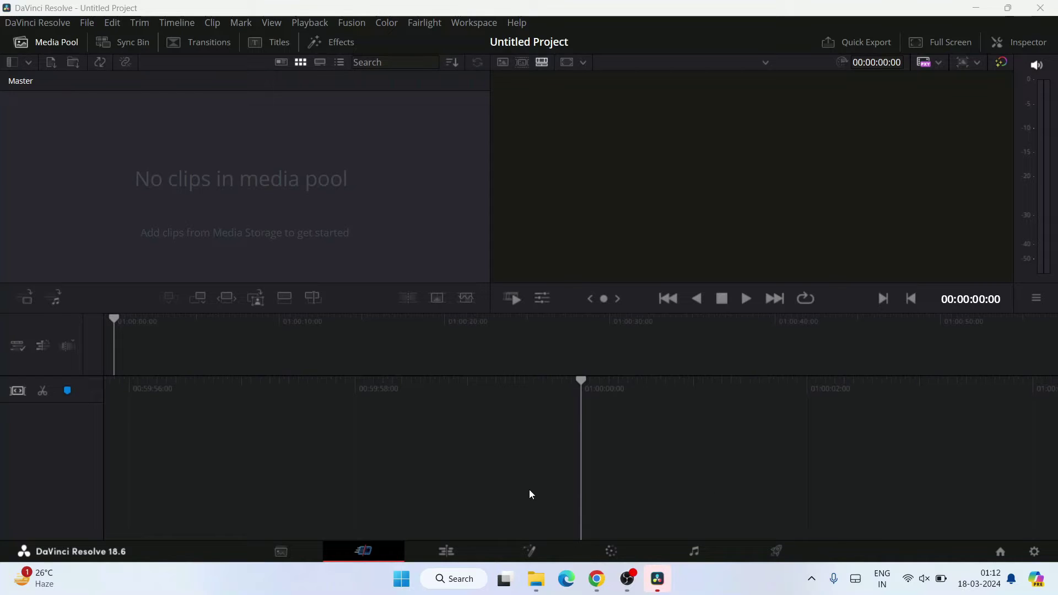
Step: Switch to the Edit page and import Intro.mkv from the Videos folder into the media pool
click(450, 551)
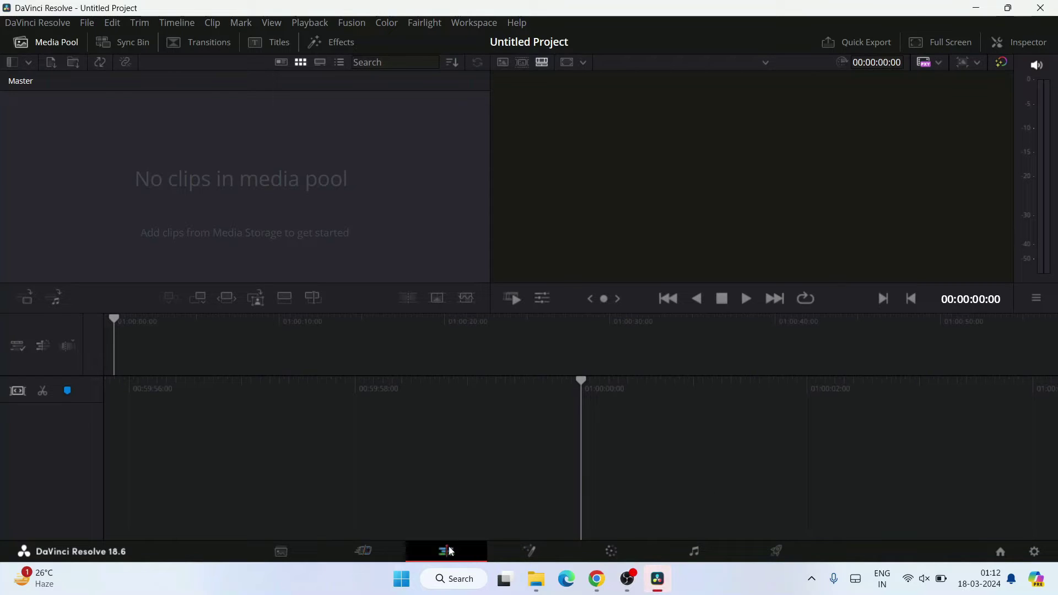
click(444, 556)
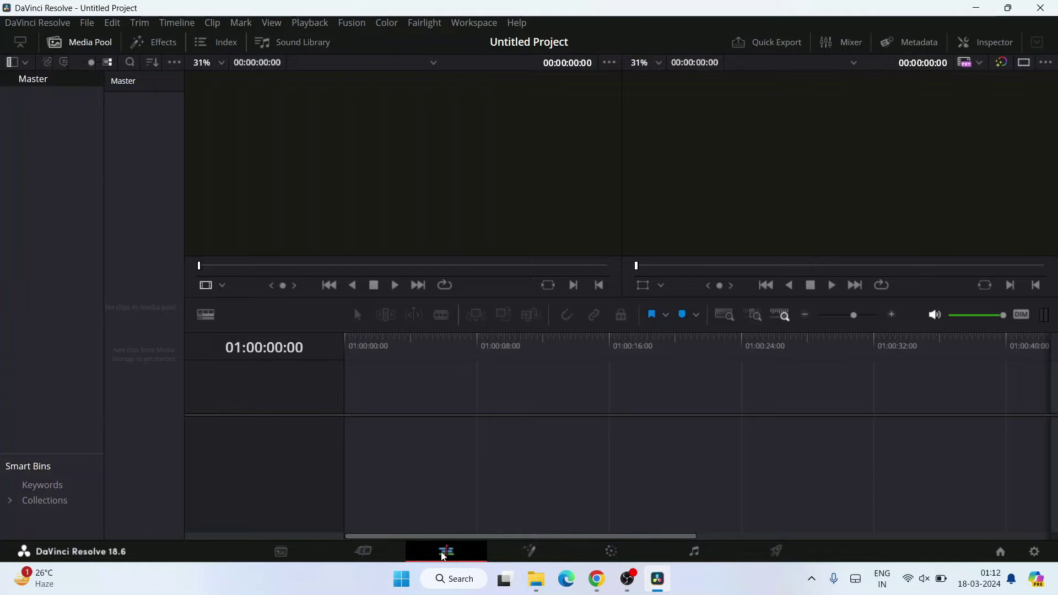
right_click(135, 138)
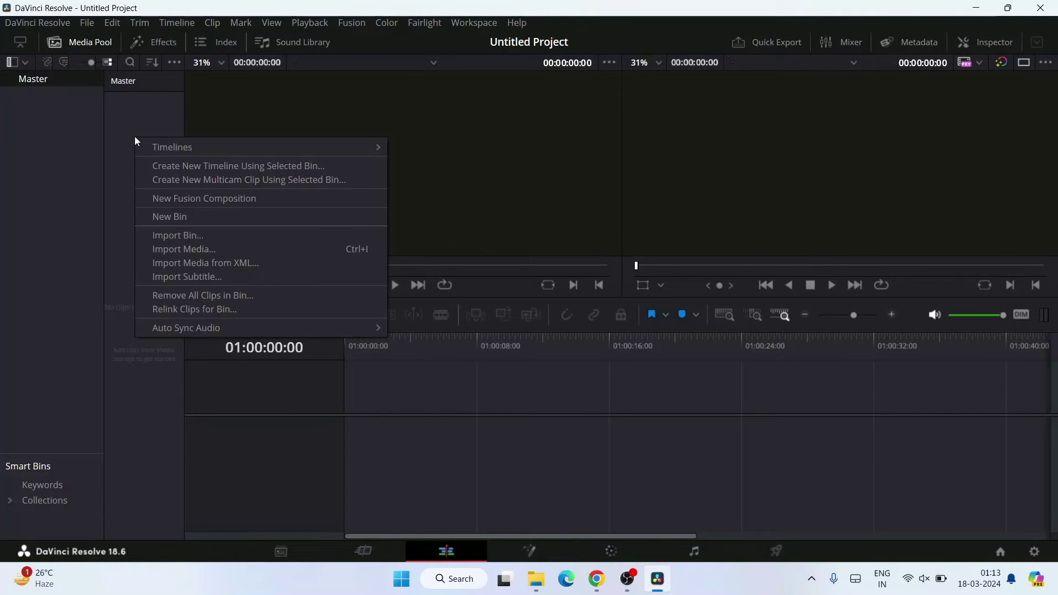
click(174, 251)
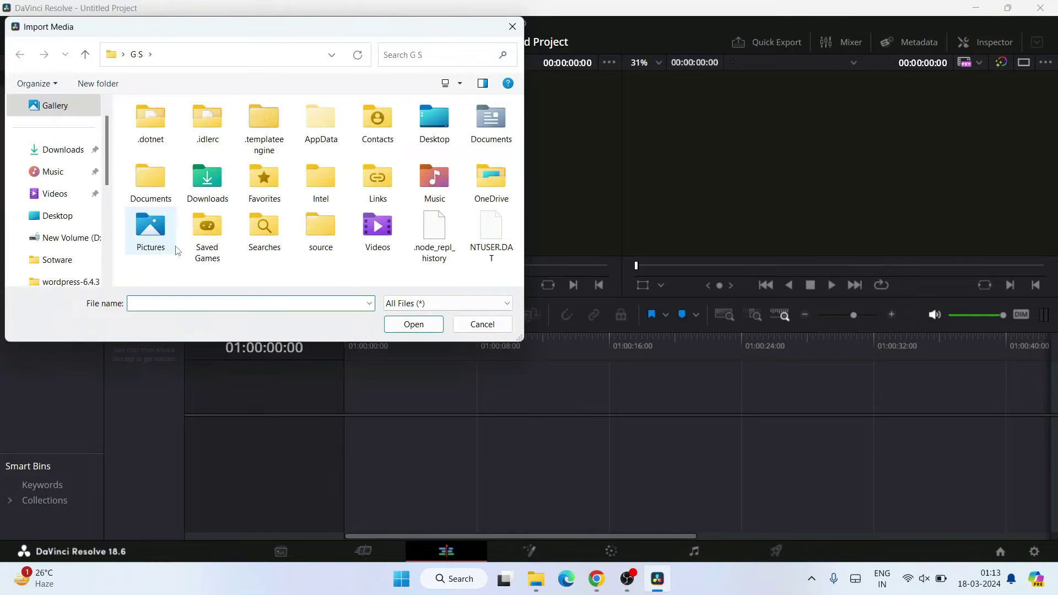
click(39, 197)
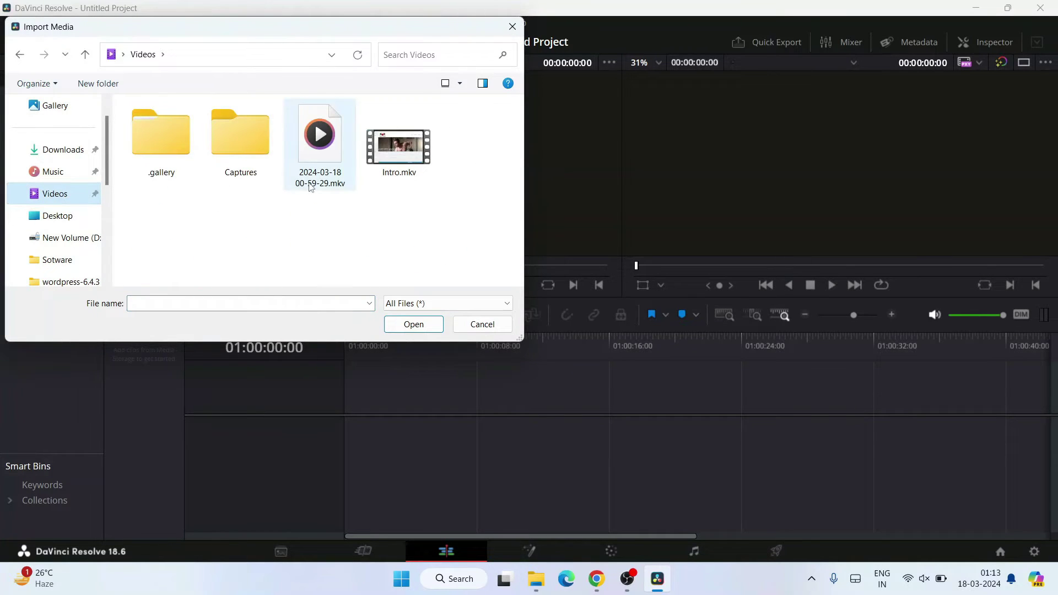
click(411, 148)
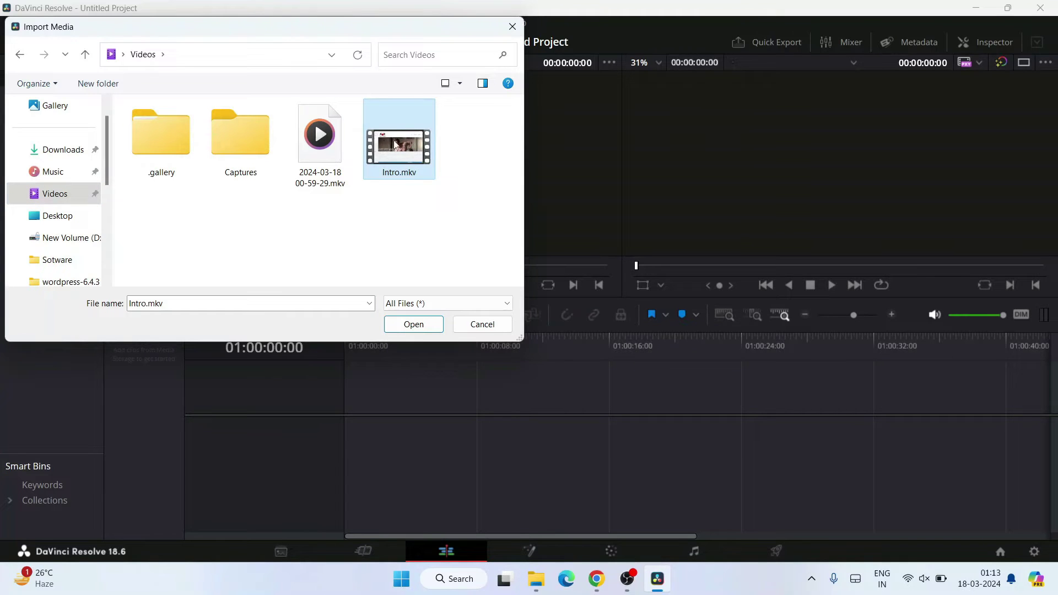
double_click(406, 154)
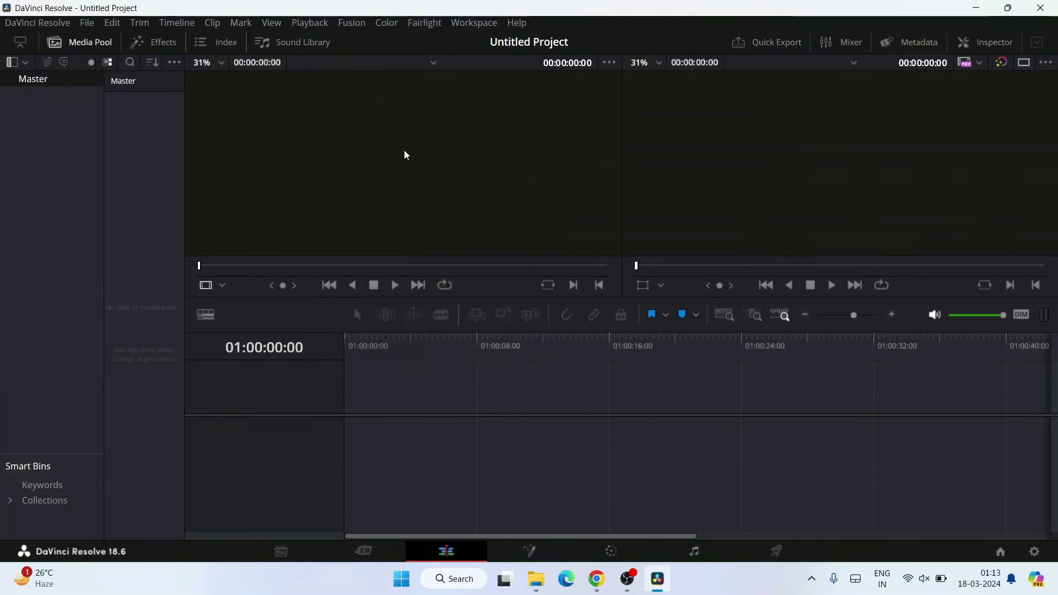
click(650, 355)
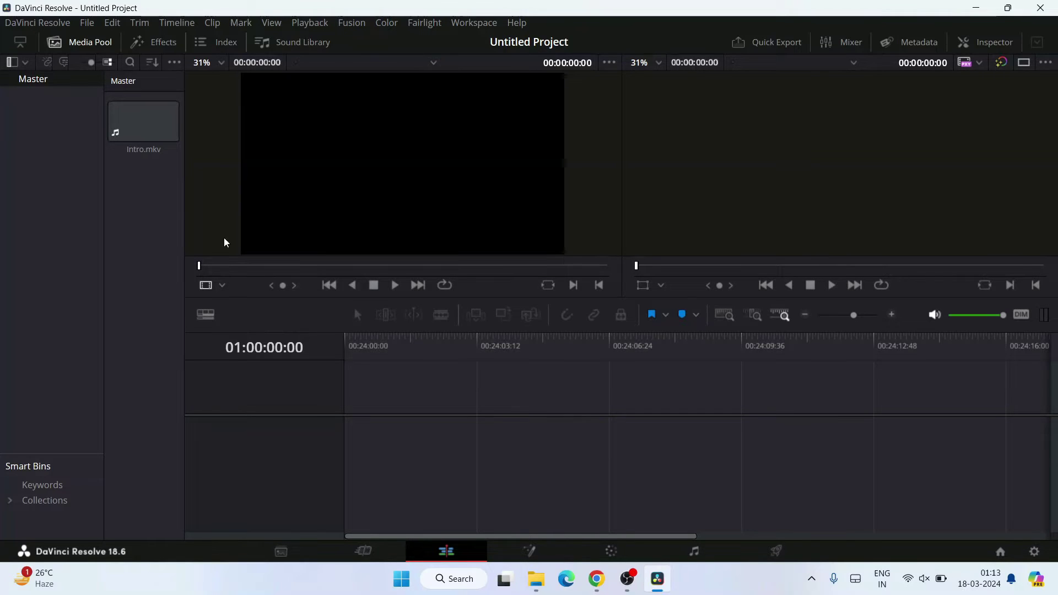
Step: Place the Intro.mkv clip from the media pool at the start of a new timeline
click(164, 135)
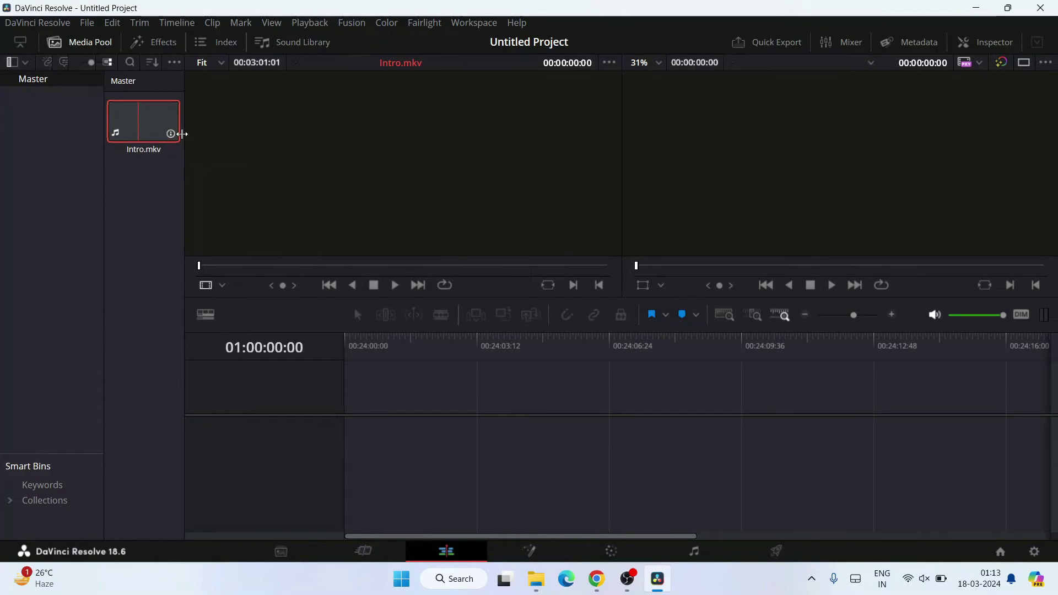
drag(182, 134, 376, 425)
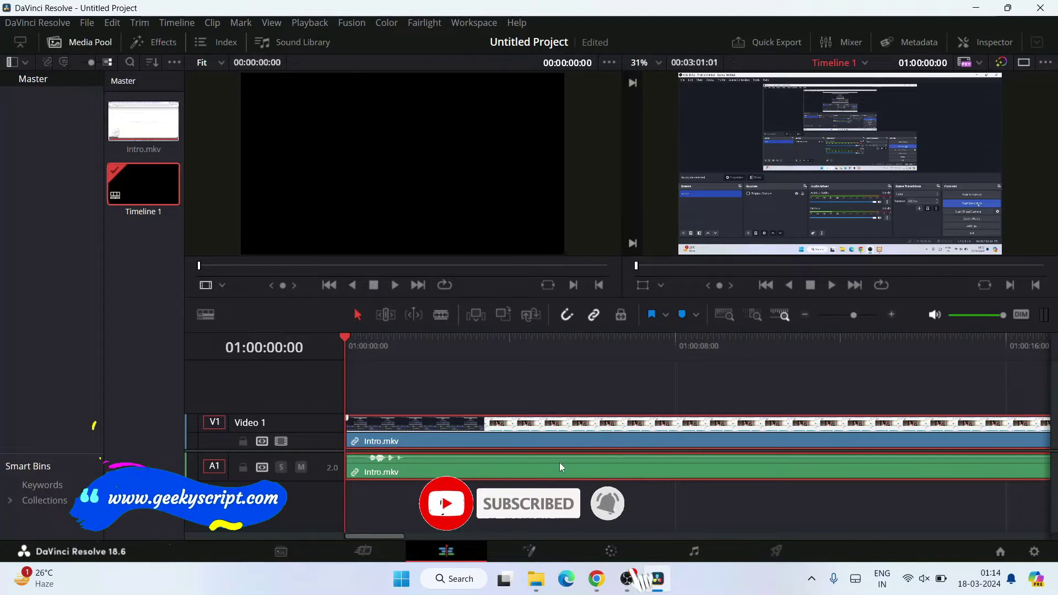
click(452, 386)
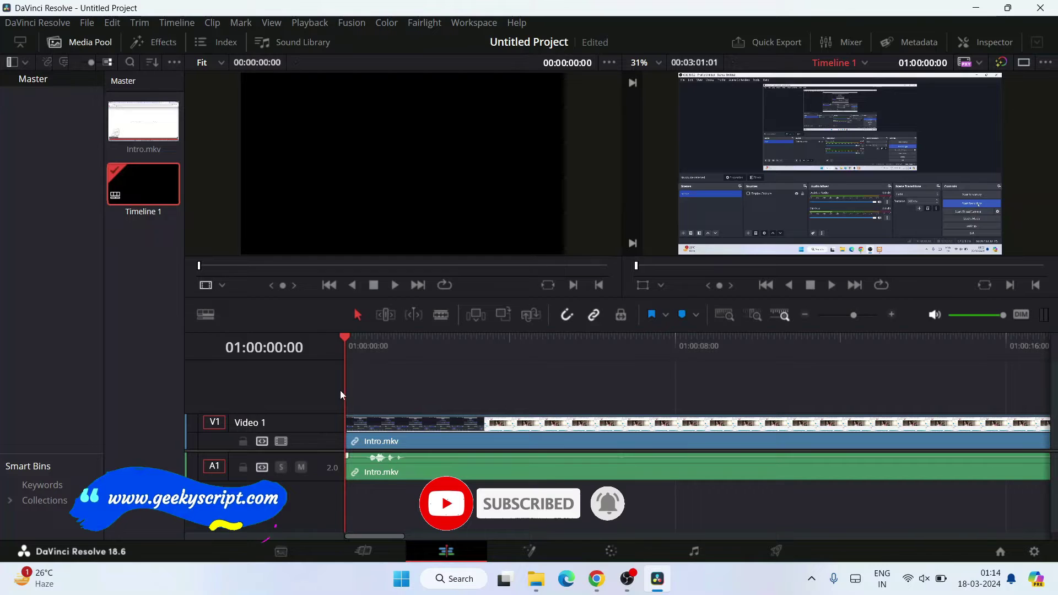
Step: Scrub through the Intro.mkv clip on the timeline and zoom out to view its full length
drag(366, 340, 824, 353)
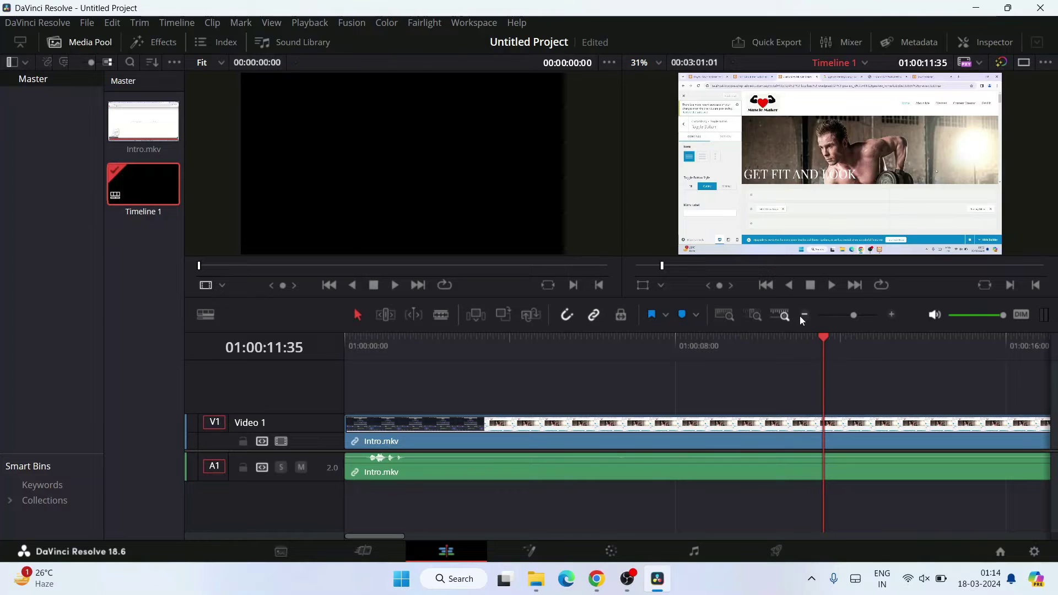
click(805, 316)
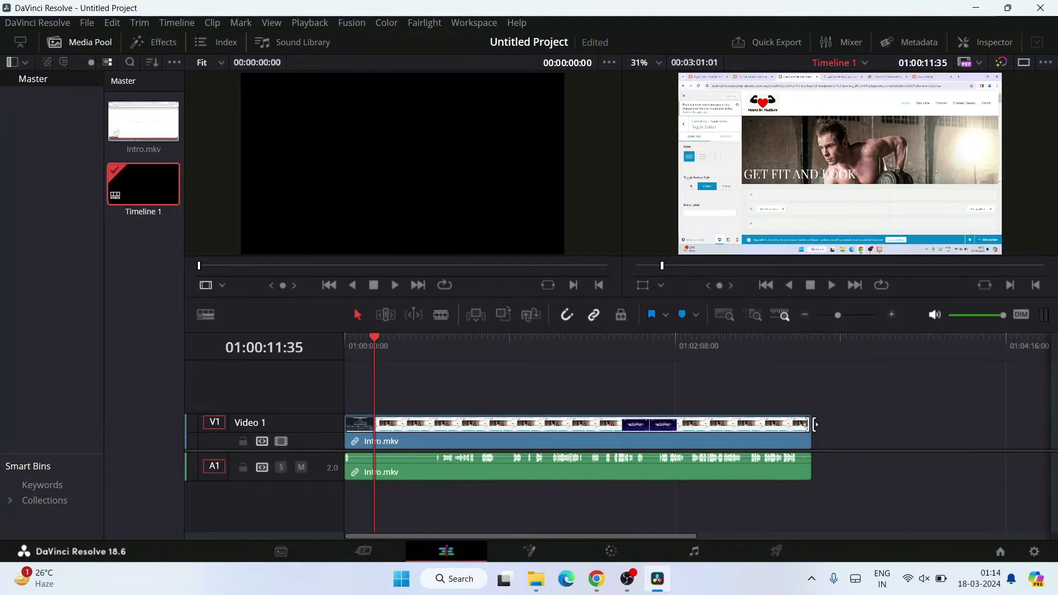
drag(447, 348, 414, 354)
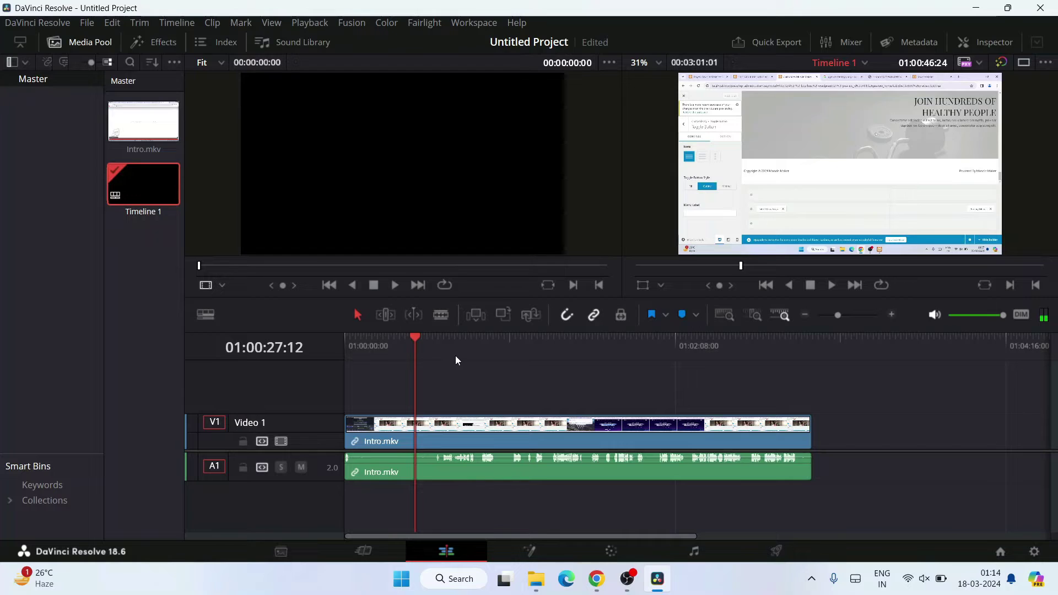
Step: Split the Intro.mkv clip with the blade at about 01:01:01 and again near its end, and ripple delete the middle section
click(447, 316)
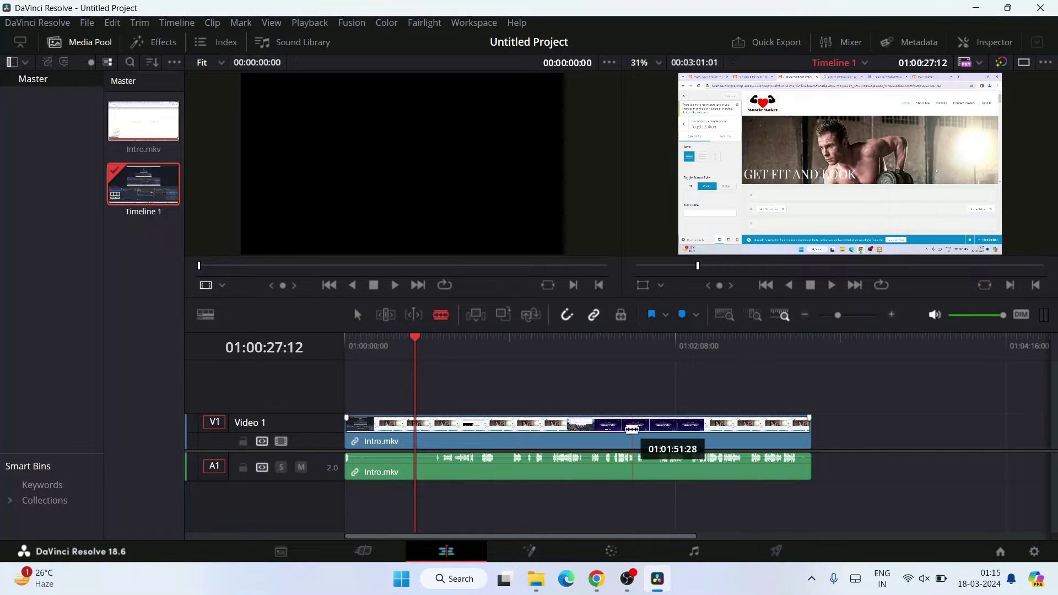
click(501, 438)
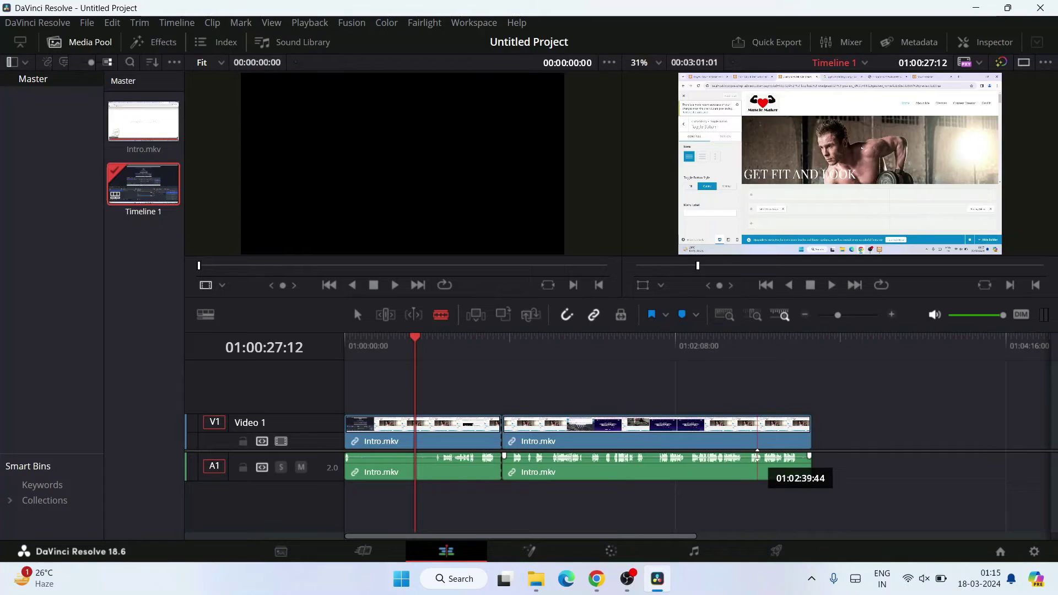
click(749, 460)
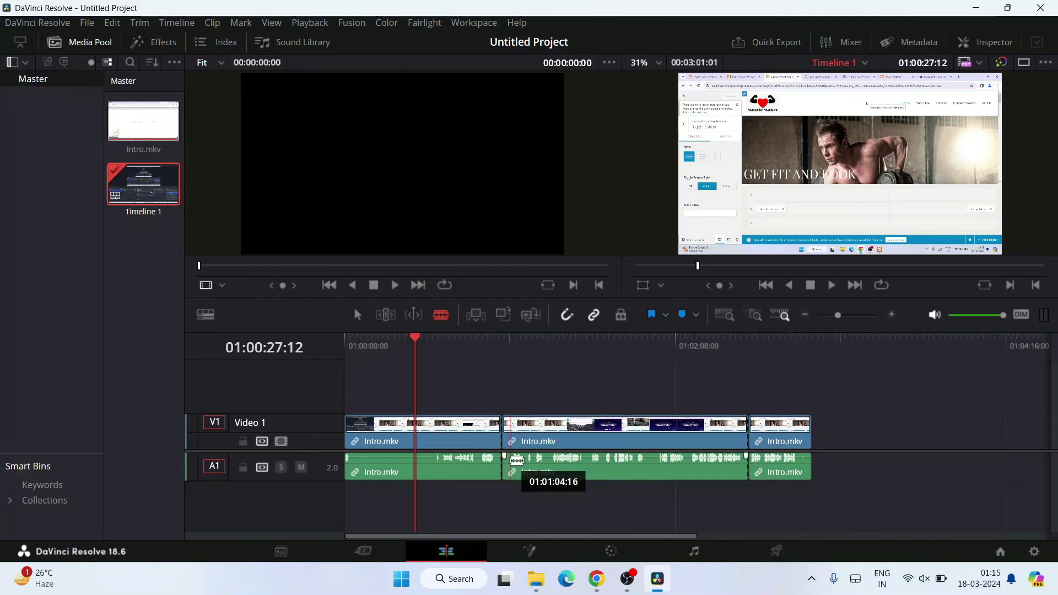
click(517, 461)
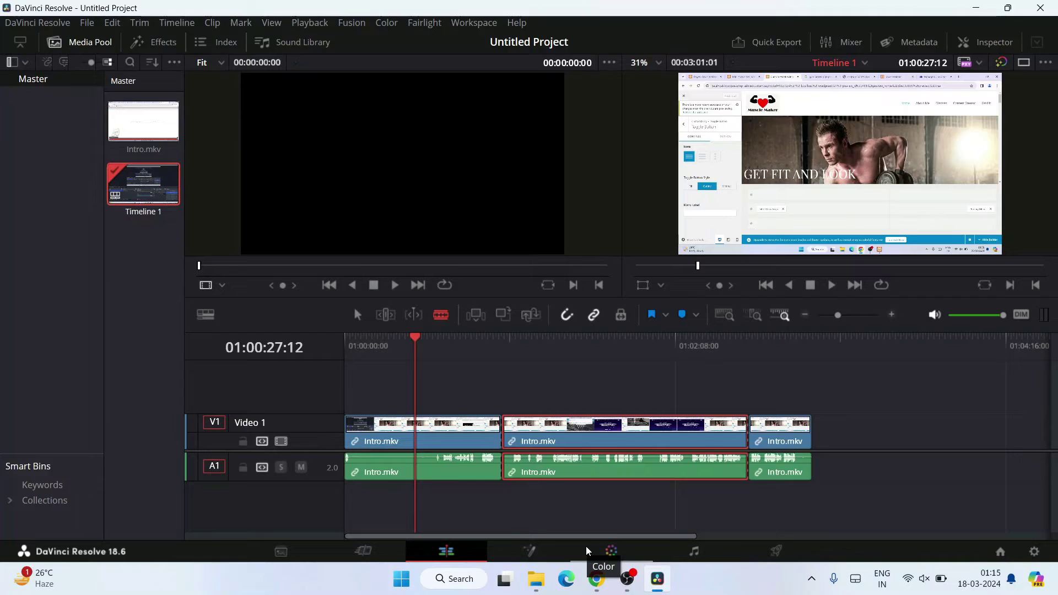
key(Delete)
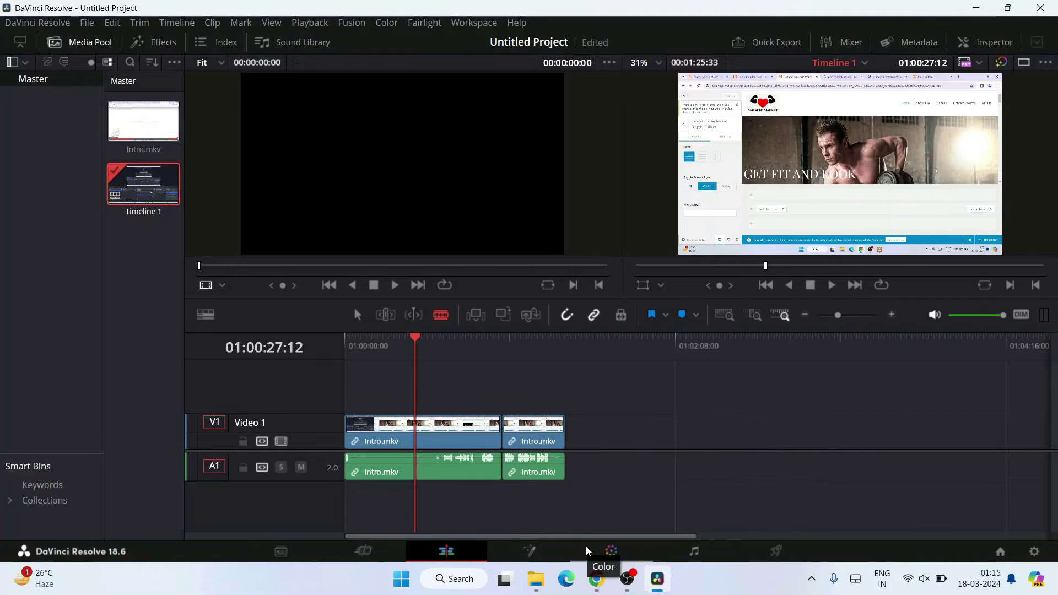
Step: Add the Barn Door video transition at the cut between the two remaining Intro.mkv clips
click(413, 338)
drag(427, 340, 501, 340)
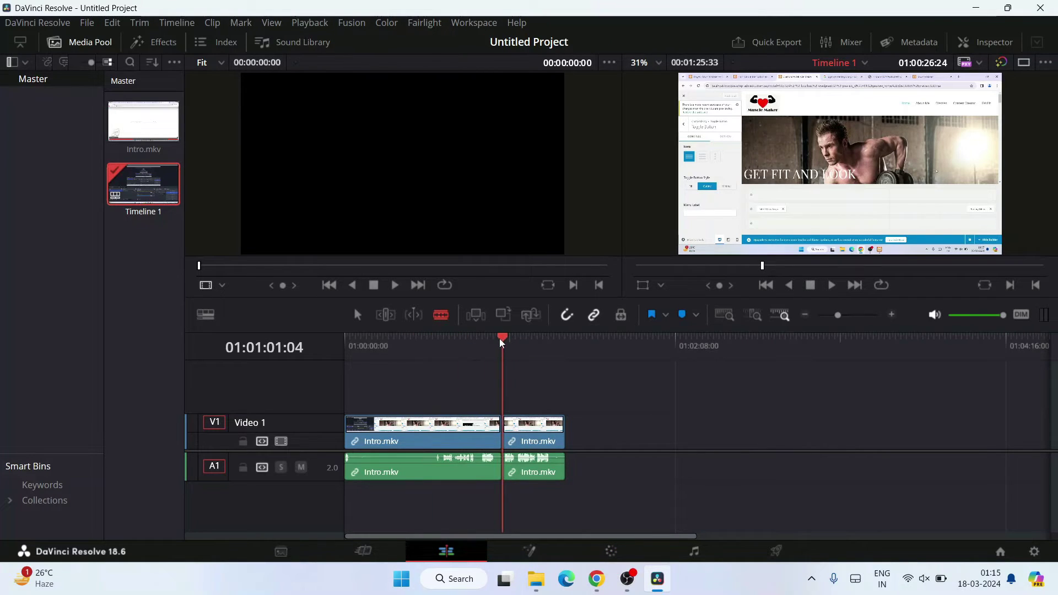
drag(502, 440, 550, 439)
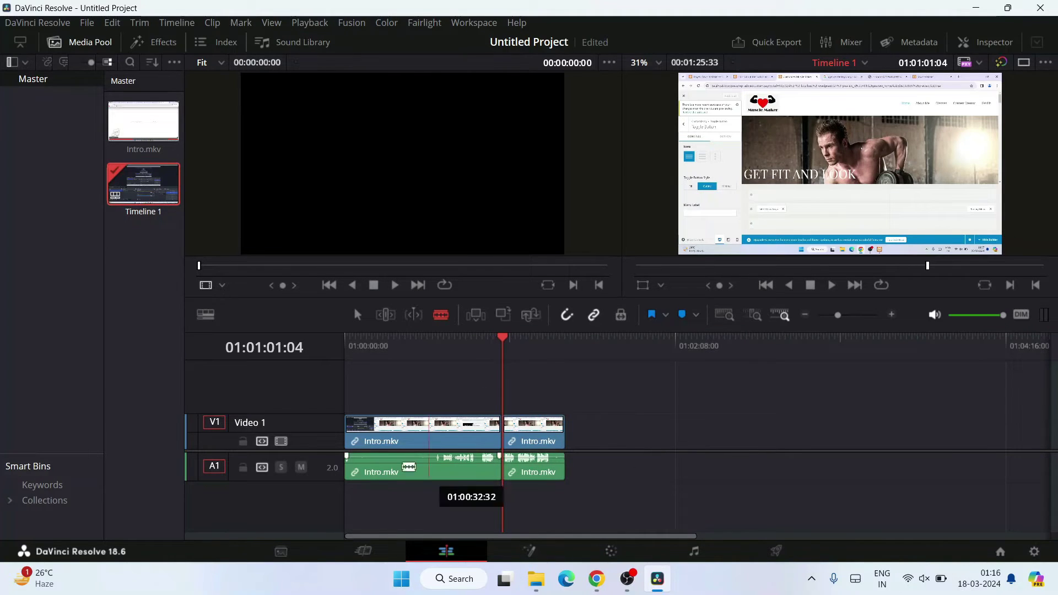
click(165, 44)
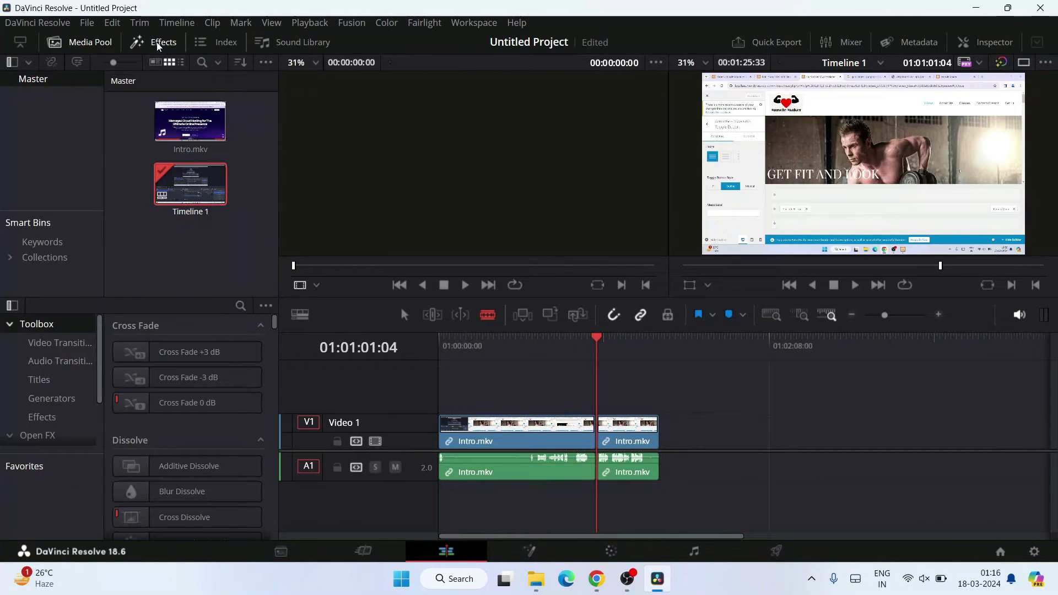
click(49, 344)
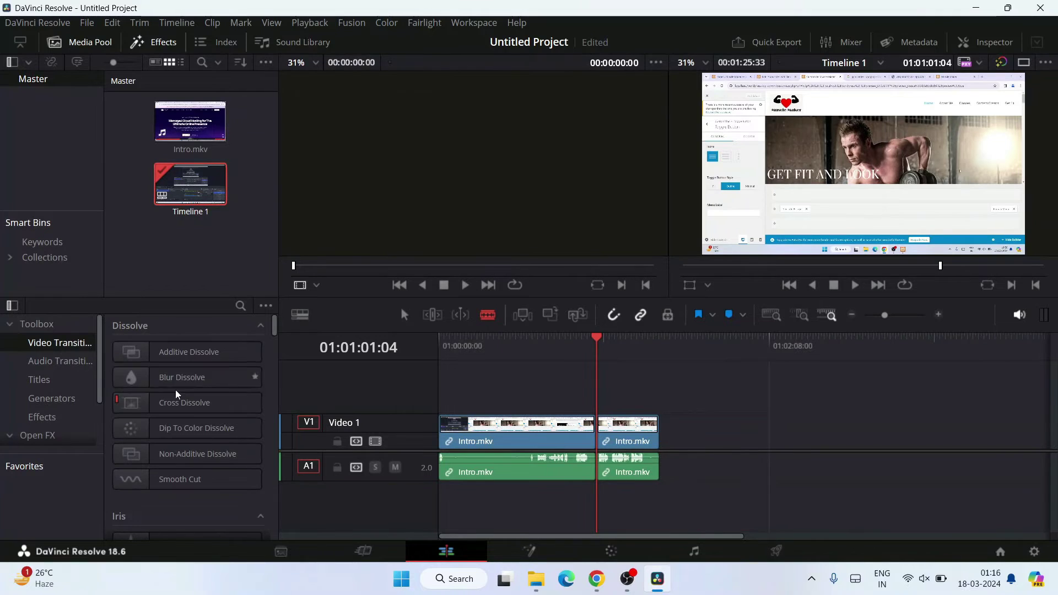
scroll(185, 419, down, 4)
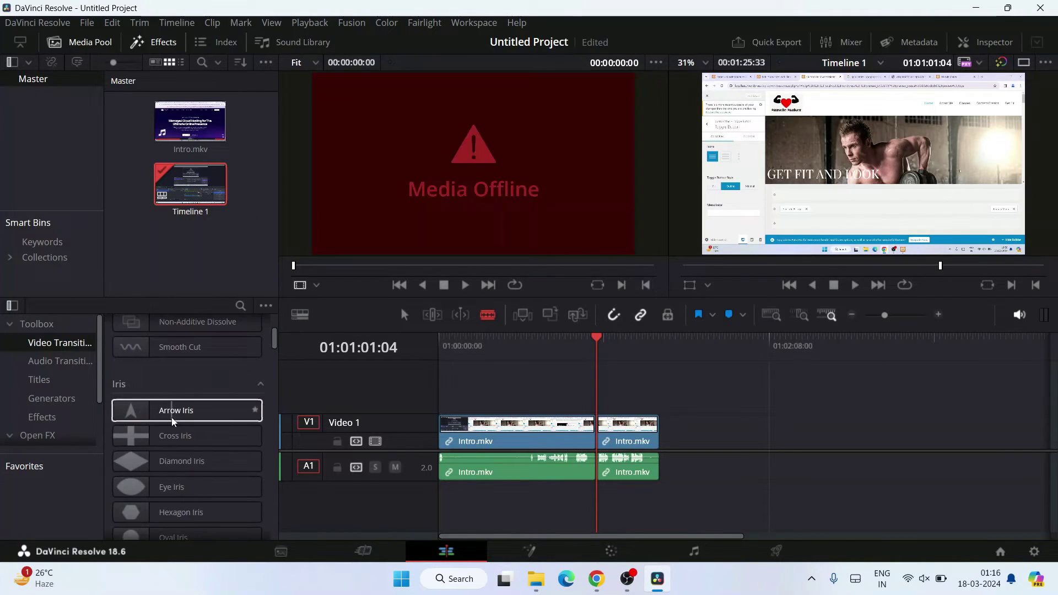
scroll(169, 464, down, 3)
scroll(170, 464, down, 4)
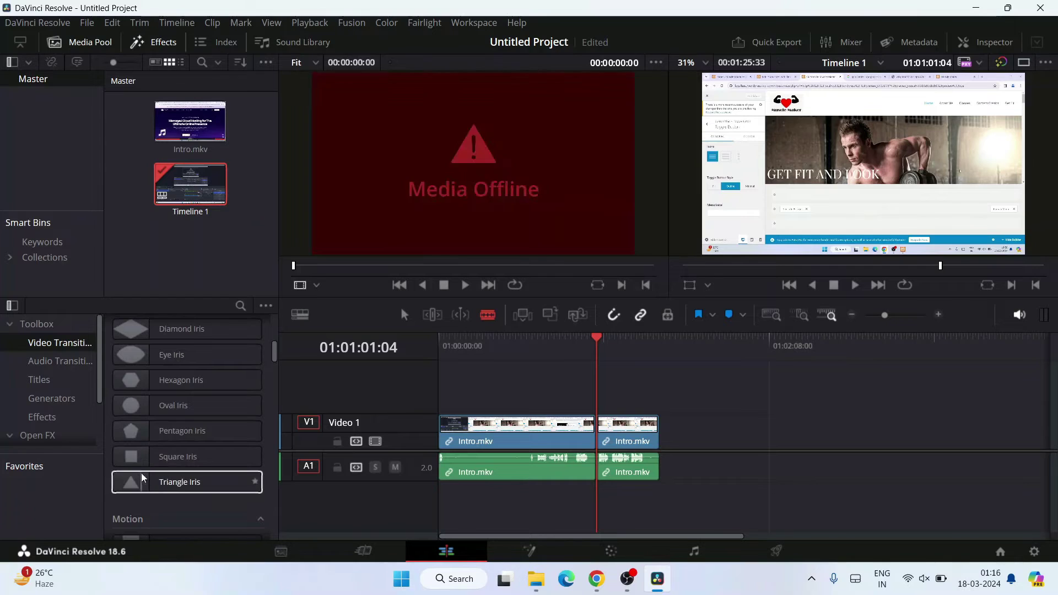
drag(170, 448, 595, 436)
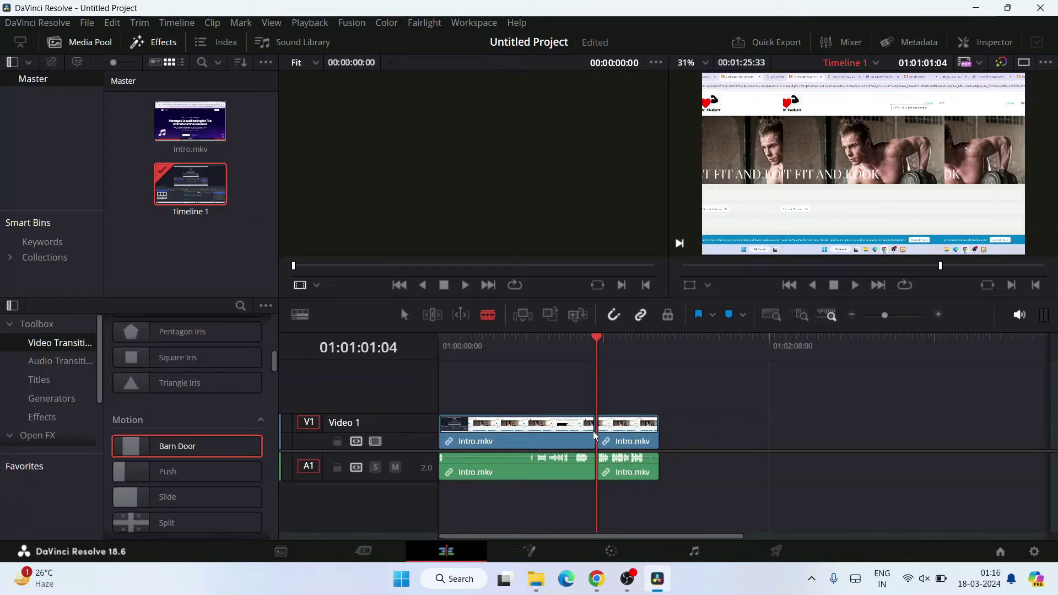
Step: Play back the timeline around the Barn Door transition to preview its effect up close
click(941, 318)
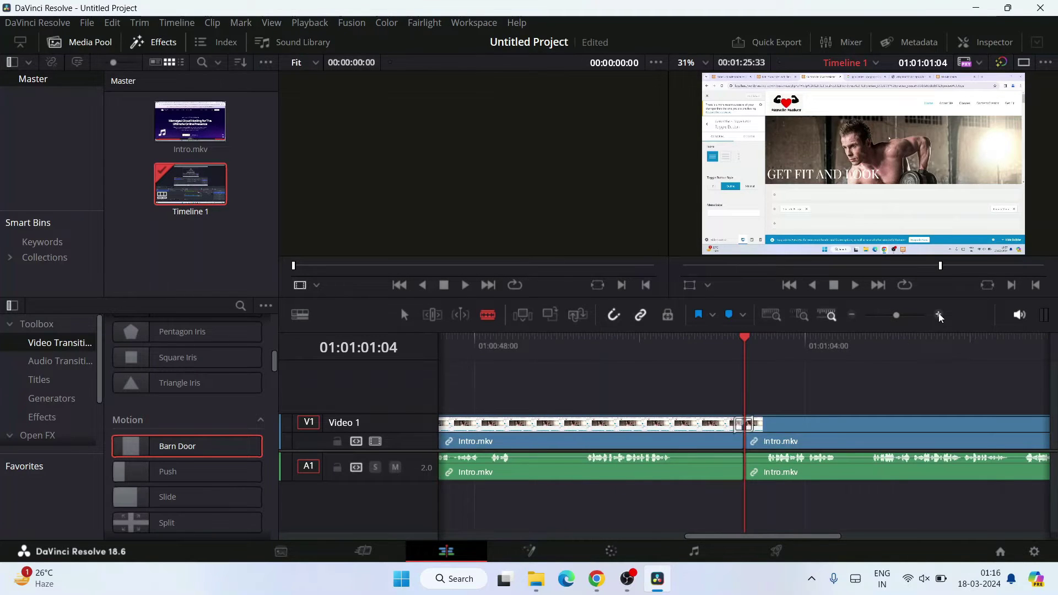
click(940, 318)
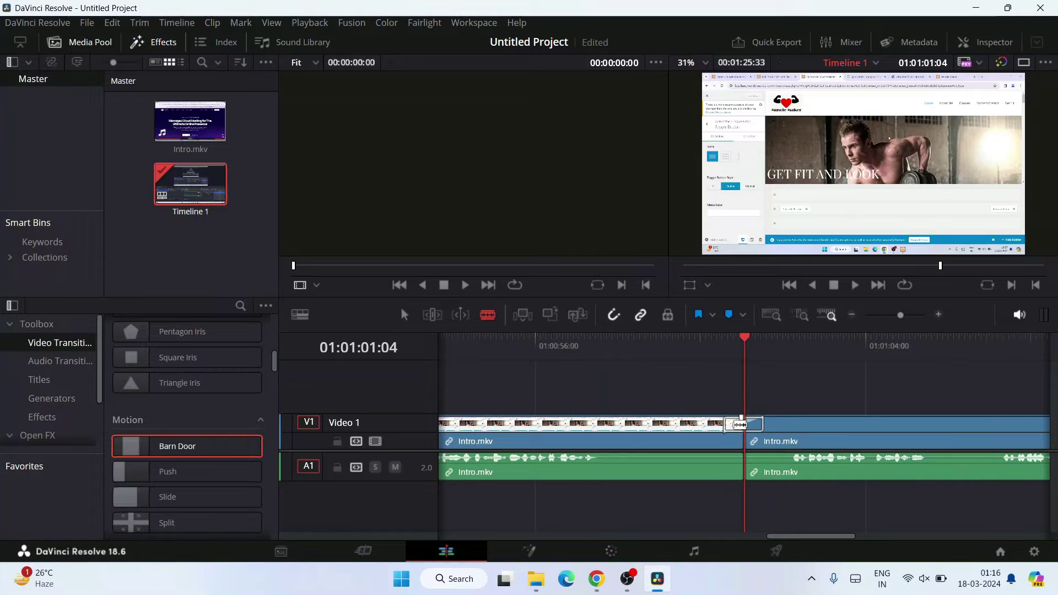
click(728, 338)
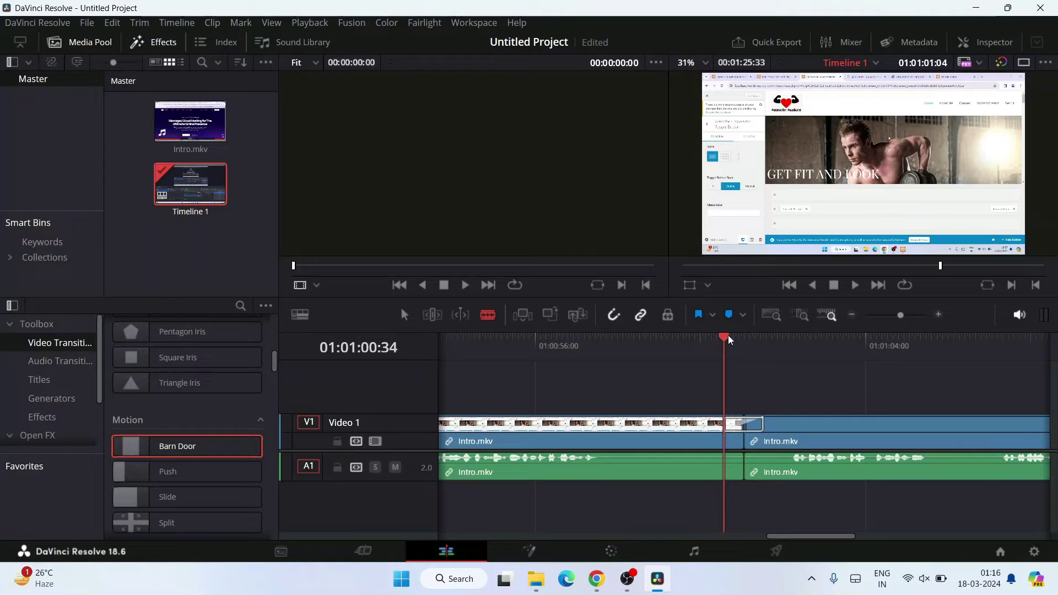
click(856, 286)
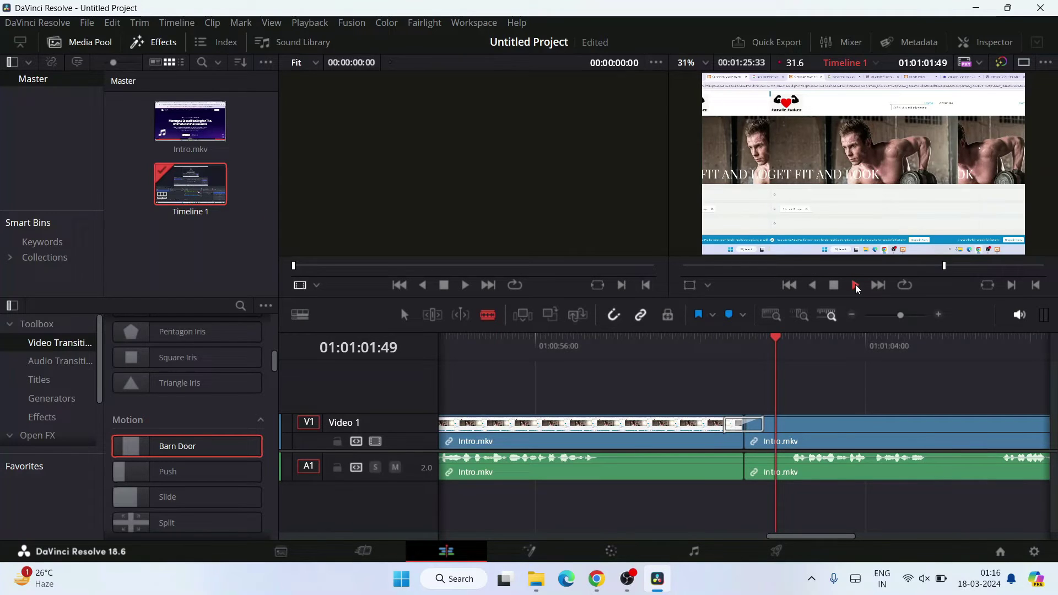
click(831, 339)
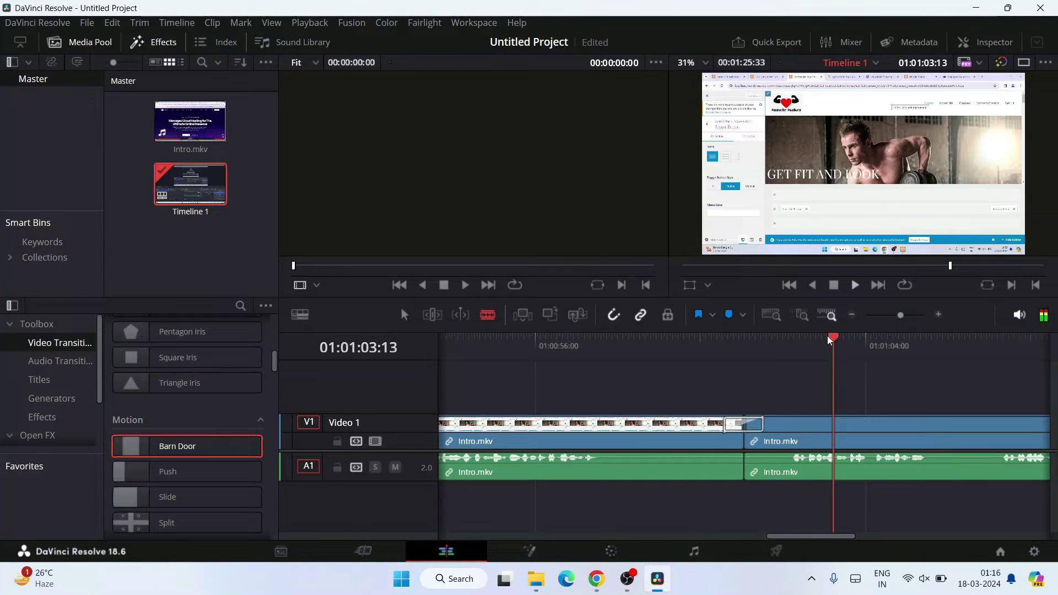
click(855, 286)
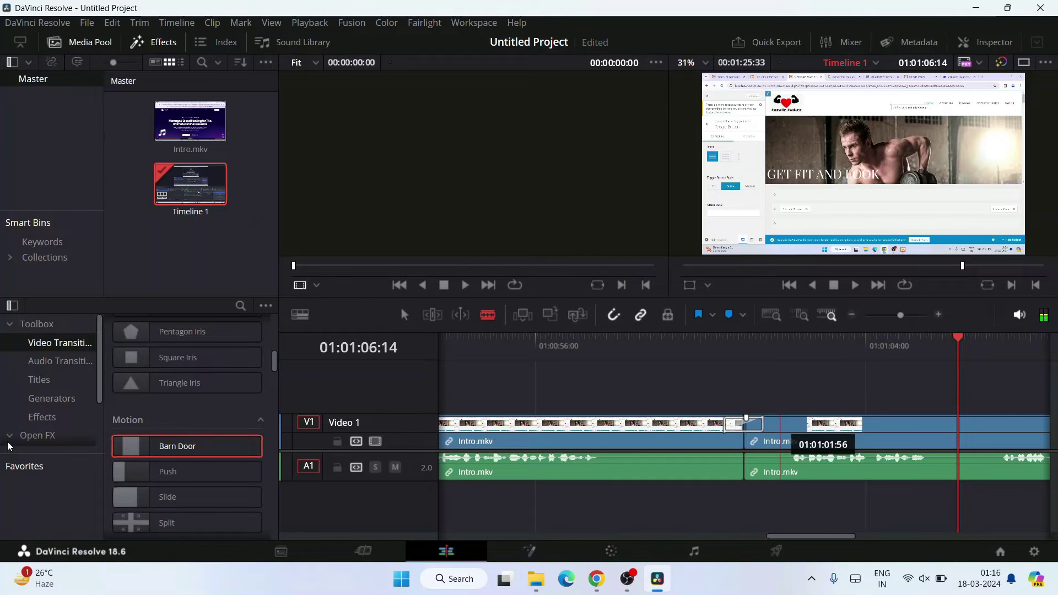
Step: Browse the remaining video transitions and the audio transitions, declining the Studio upgrade offer and dismissing the unknown tool warning
scroll(170, 483, down, 5)
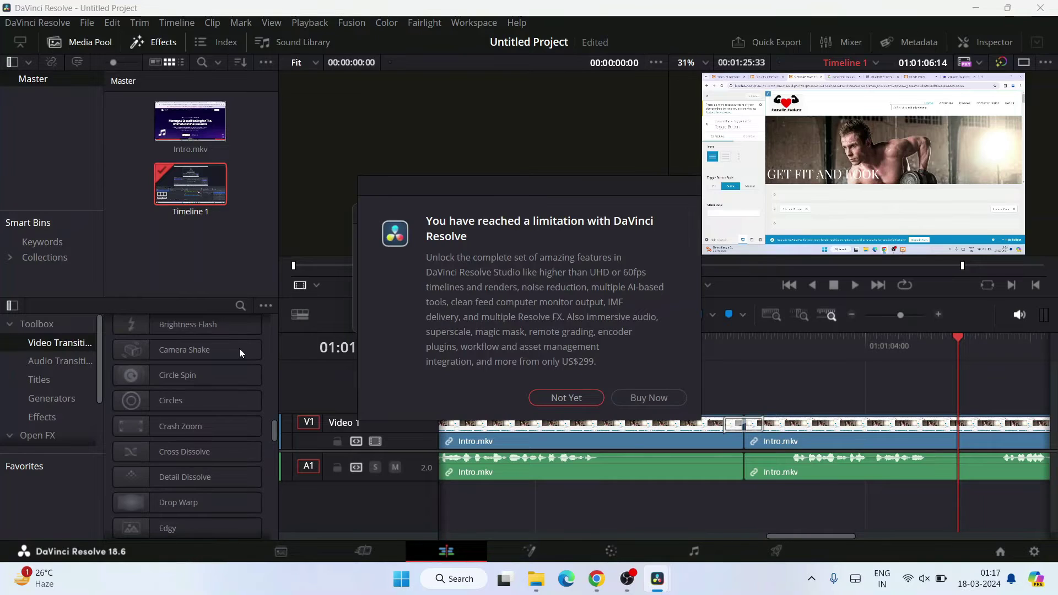
click(568, 399)
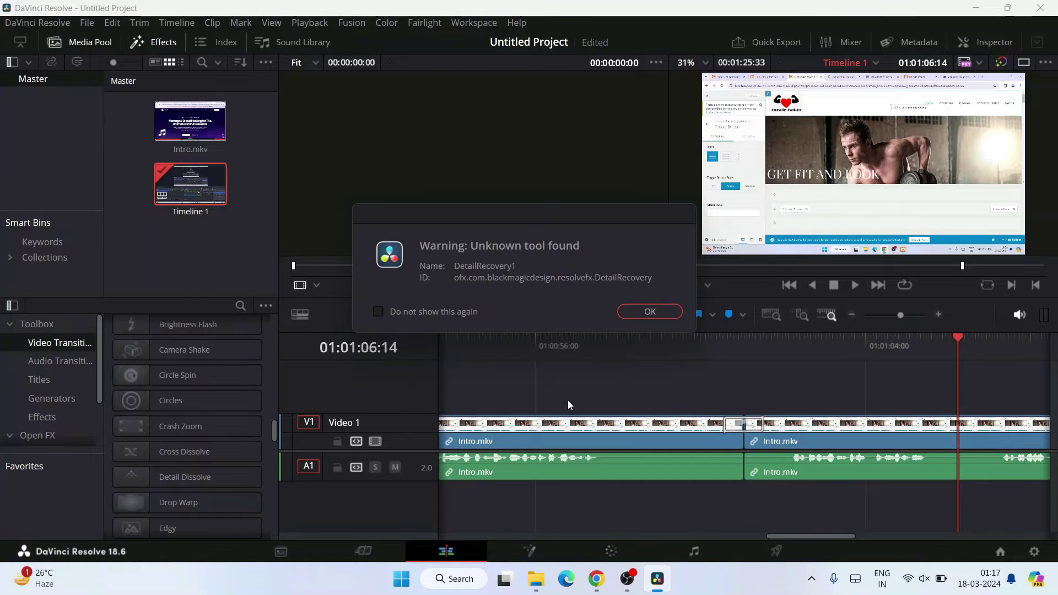
click(650, 311)
scroll(212, 498, down, 3)
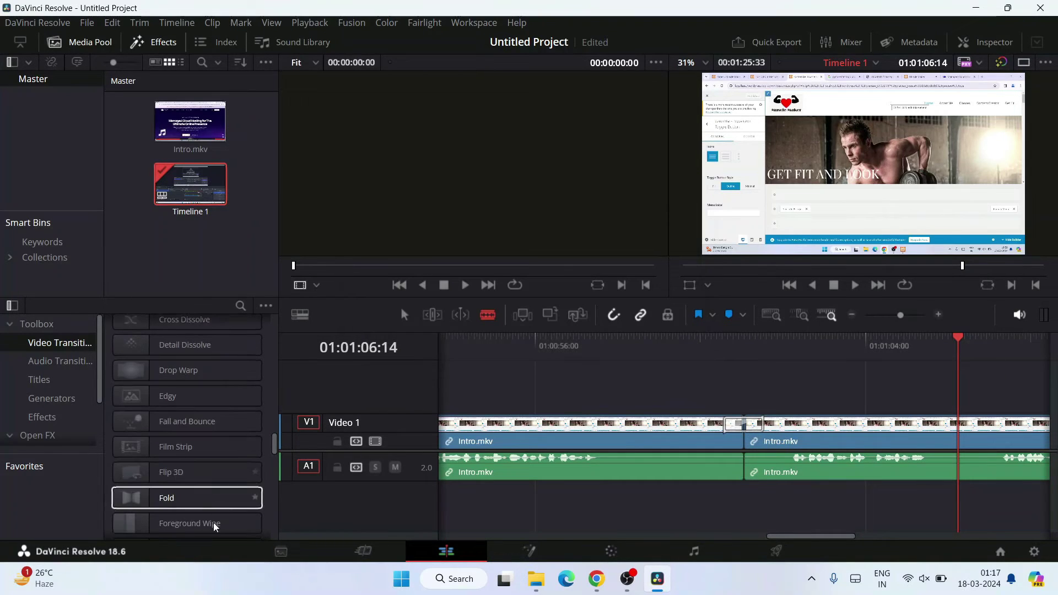
scroll(245, 430, up, 10)
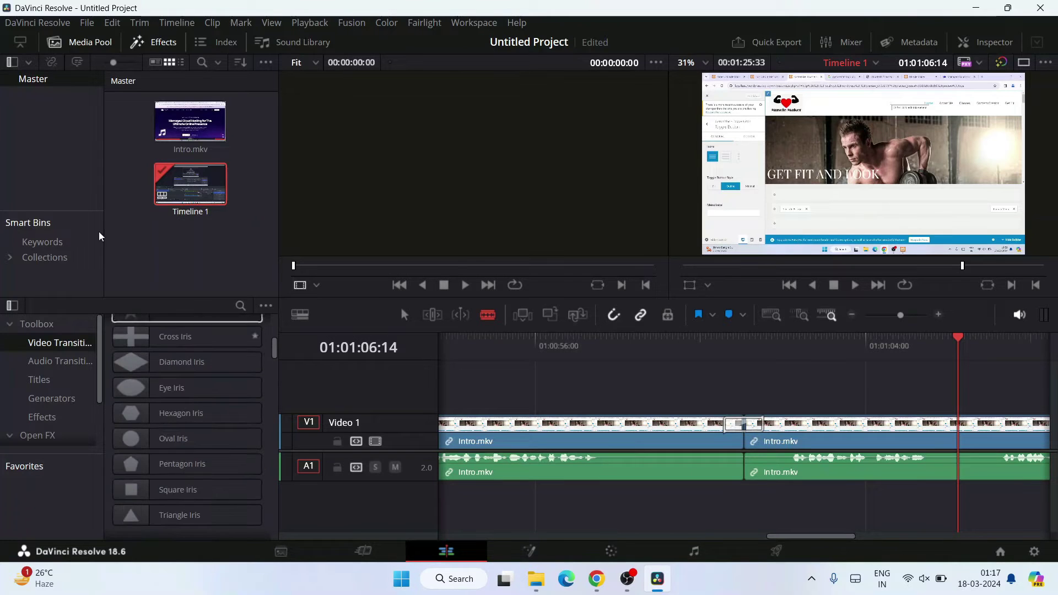
click(60, 361)
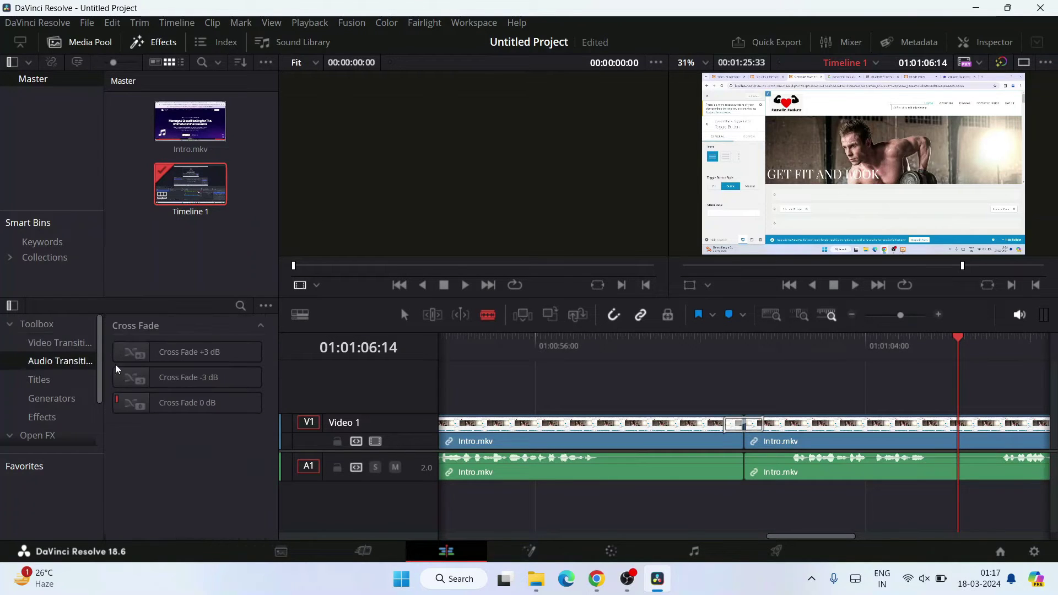
Step: Add a Right Lower Third title on a new video track above the first clip, starting at about 01:00:55, and preview it
click(44, 382)
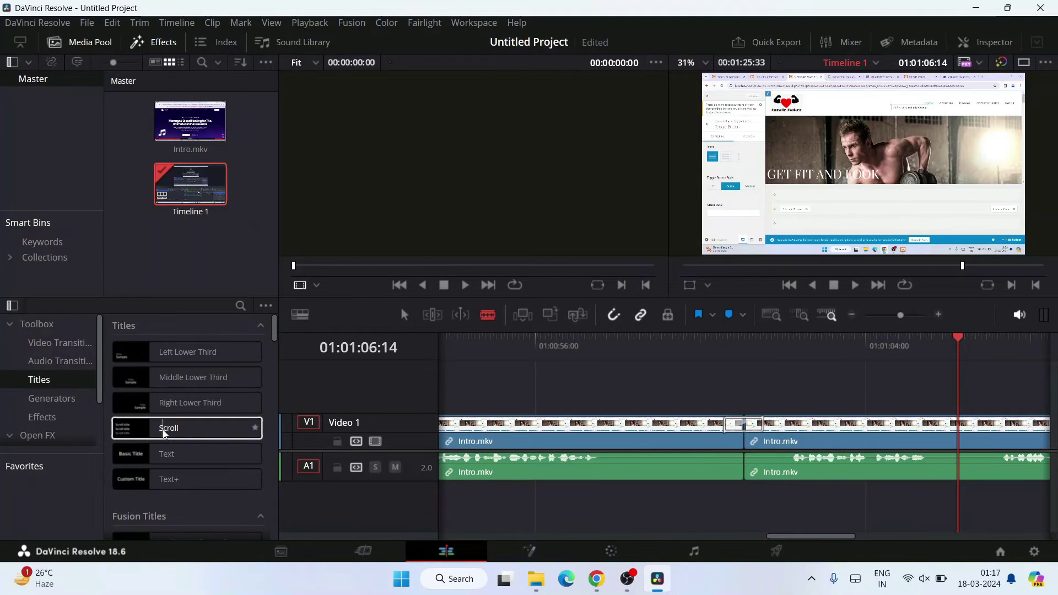
drag(162, 417, 651, 400)
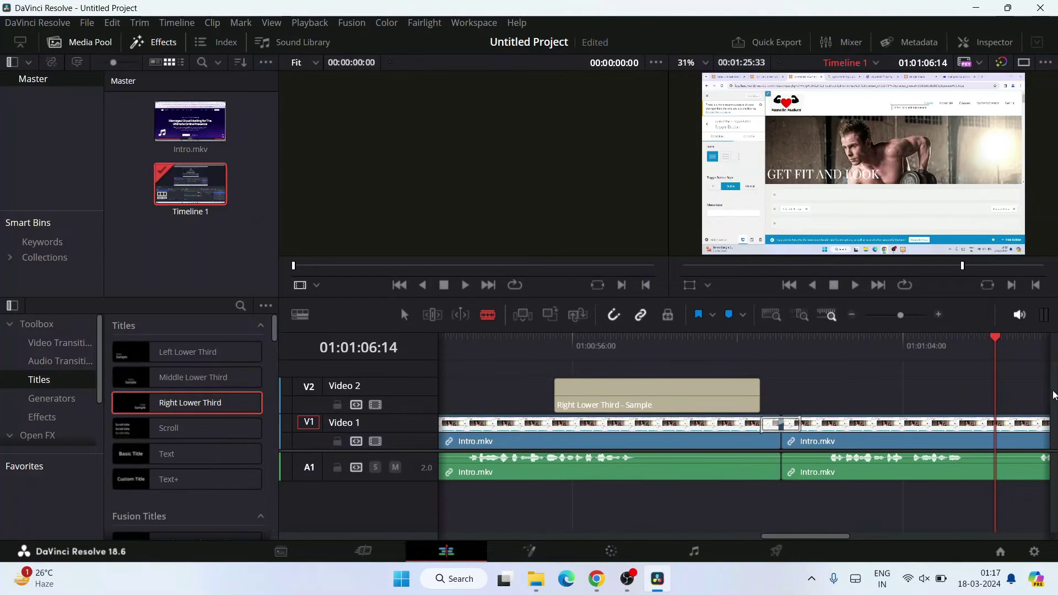
drag(993, 342, 555, 367)
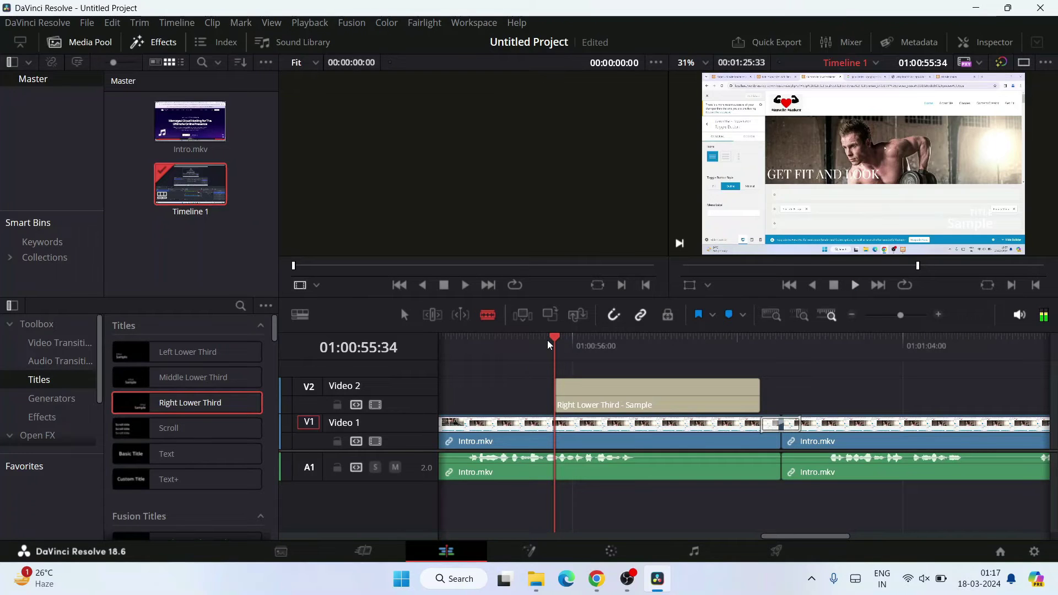
click(702, 342)
click(636, 396)
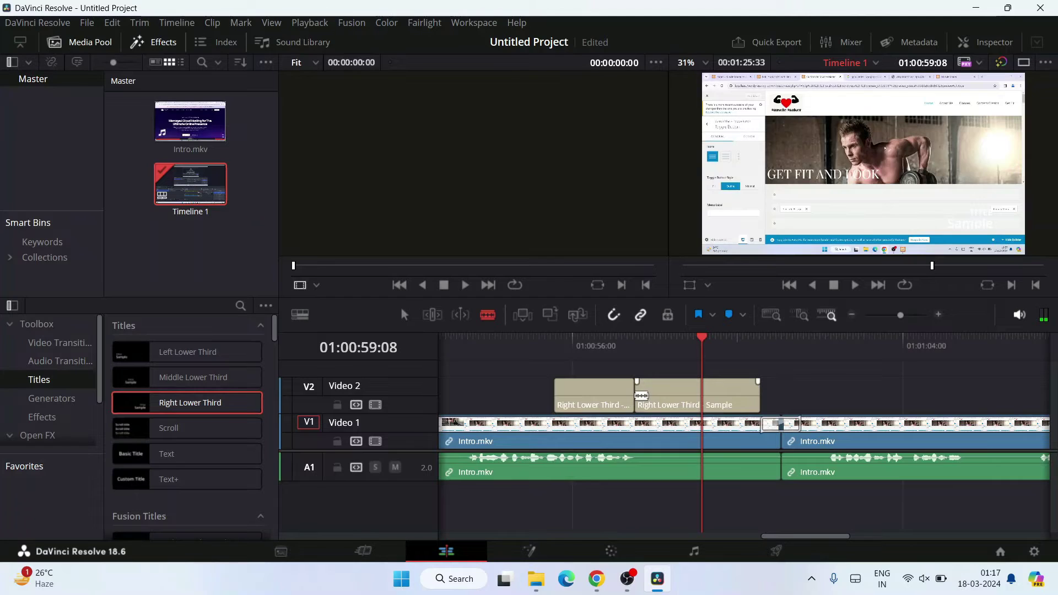
key(ctrl+z)
Step: Select the Right Lower Third title and set the colour of its TITLE text to black (#000000)
click(404, 315)
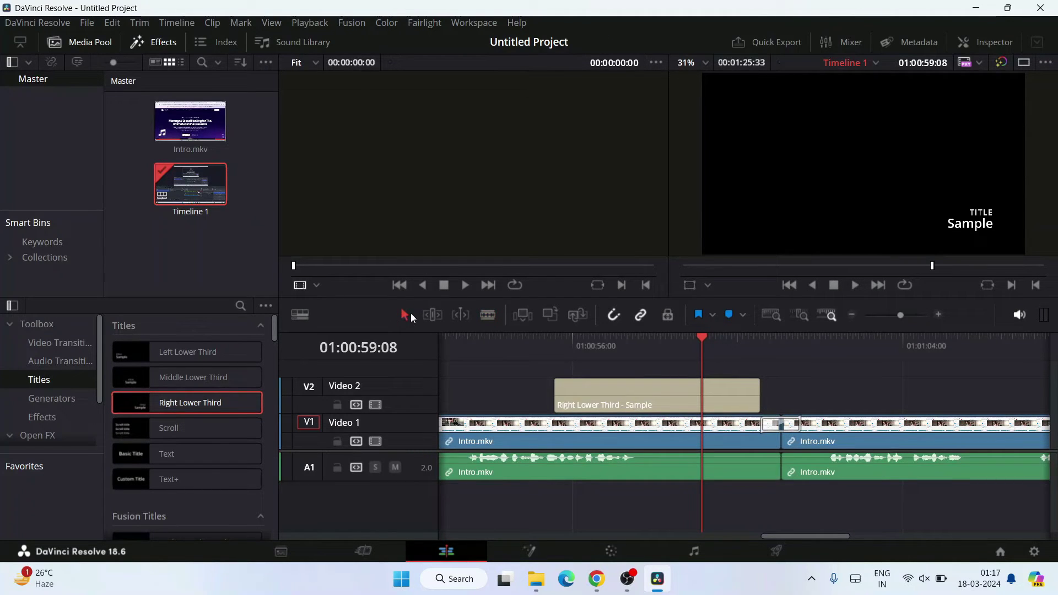
click(595, 392)
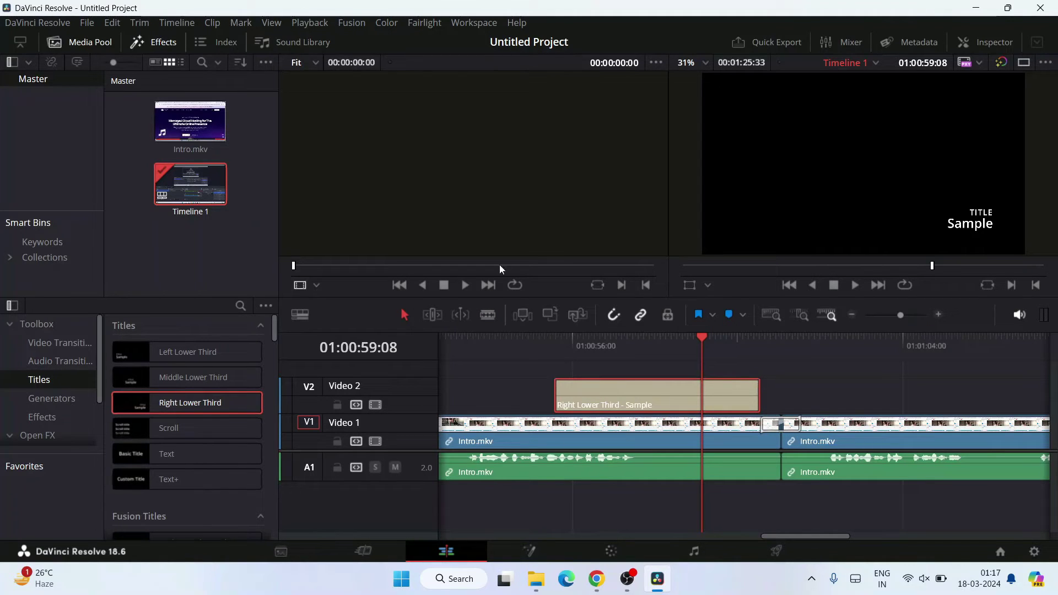
click(985, 43)
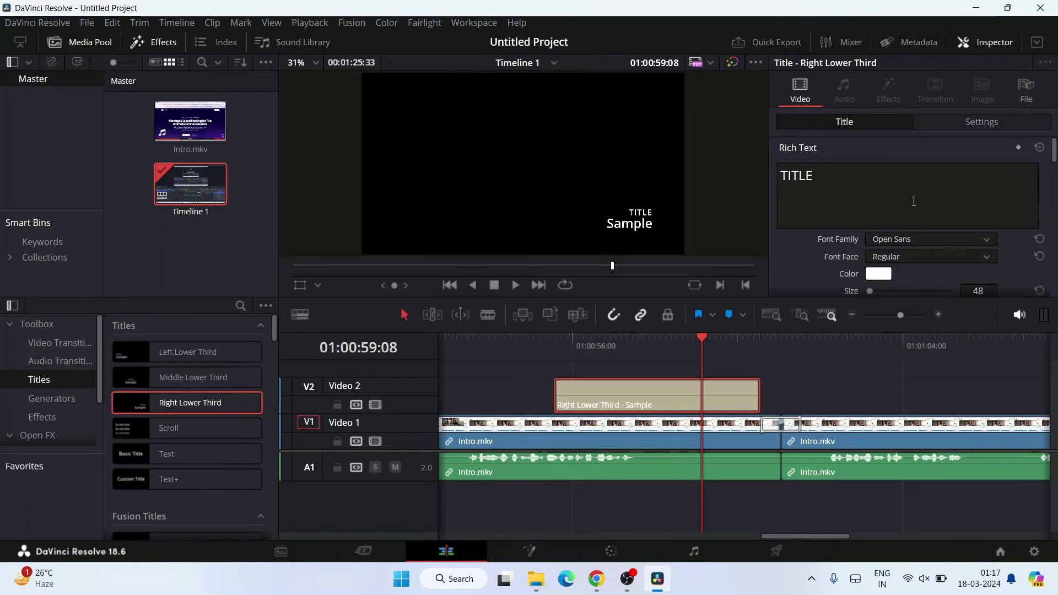
scroll(914, 201, down, 1)
click(879, 233)
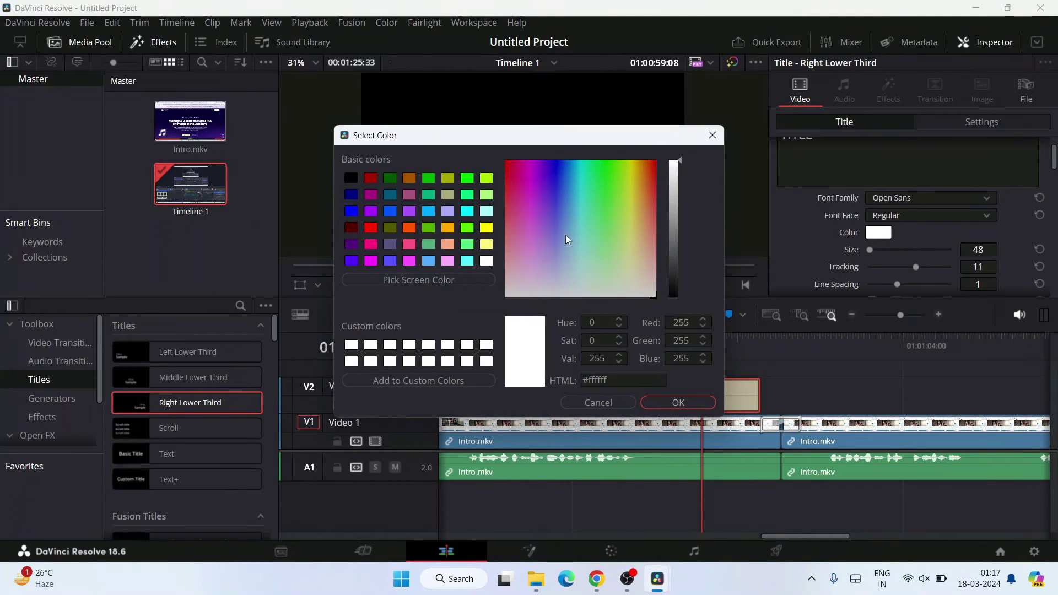
drag(673, 281, 685, 340)
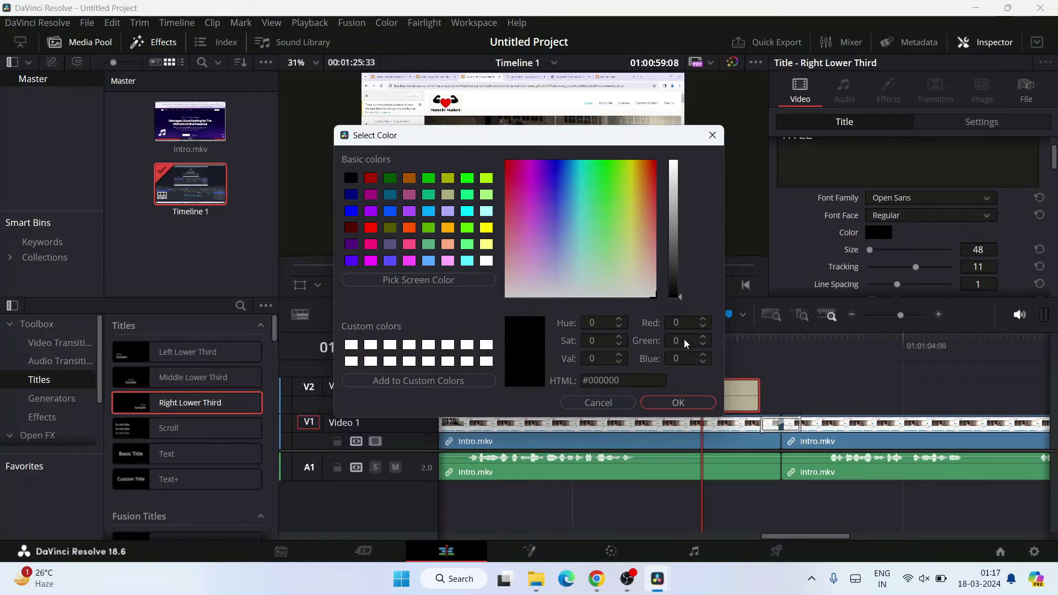
click(703, 403)
Step: Set the colour of the Sample text in the Right Lower Third title to black
scroll(957, 173, down, 3)
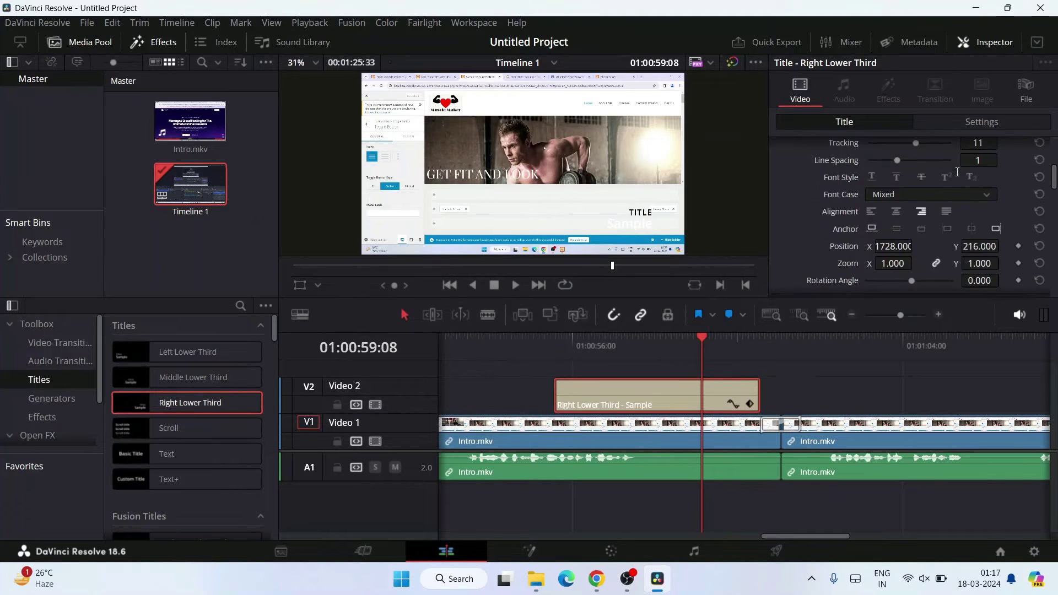
scroll(958, 203, up, 5)
scroll(891, 230, down, 1)
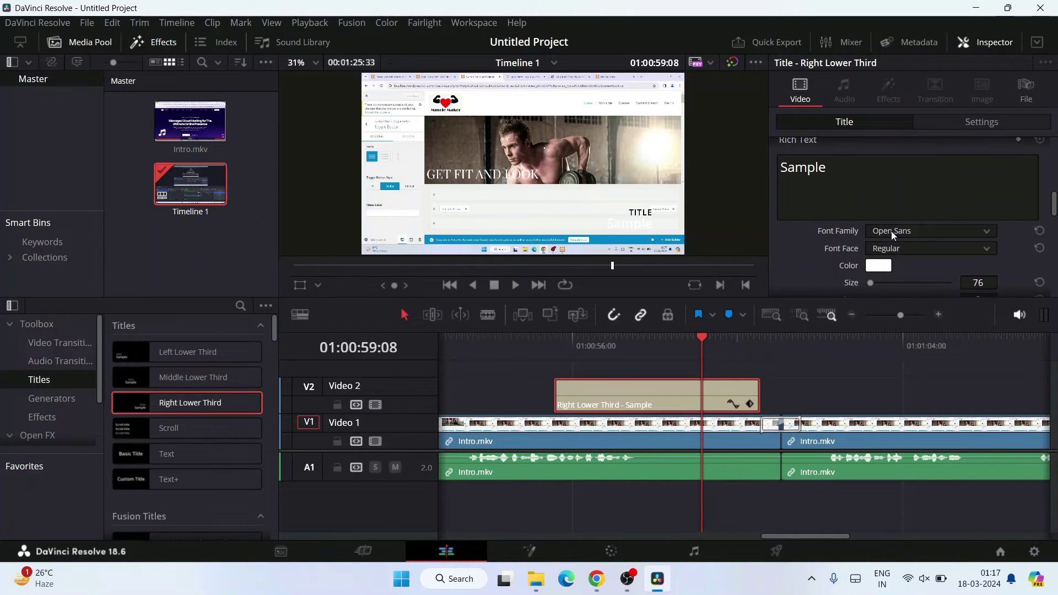
click(875, 269)
drag(677, 232, 532, 331)
click(693, 405)
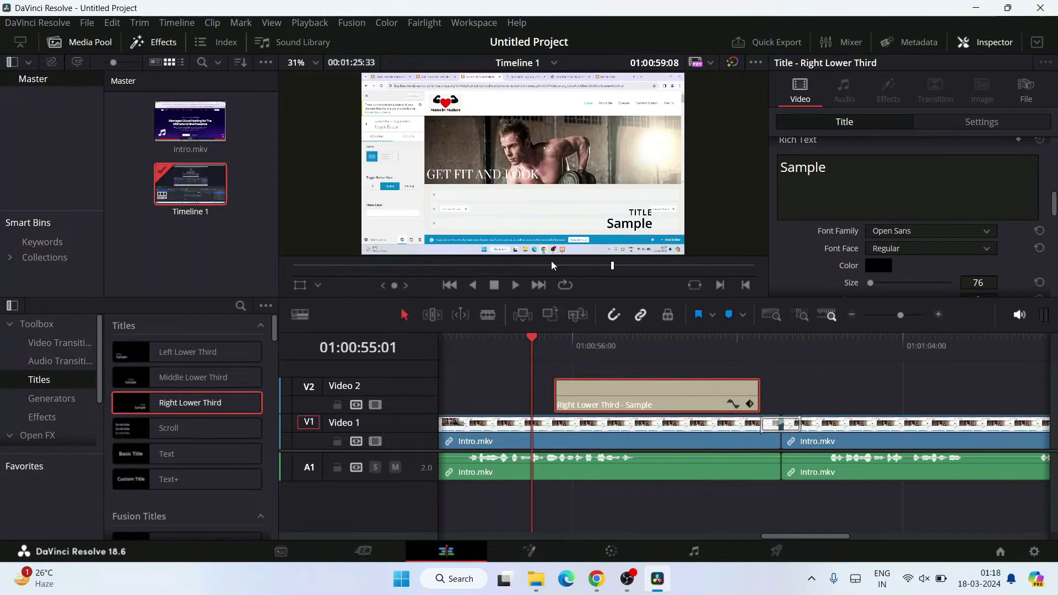
Step: Play back the Right Lower Third title over the clip and browse the remaining titles and effect categories
click(512, 283)
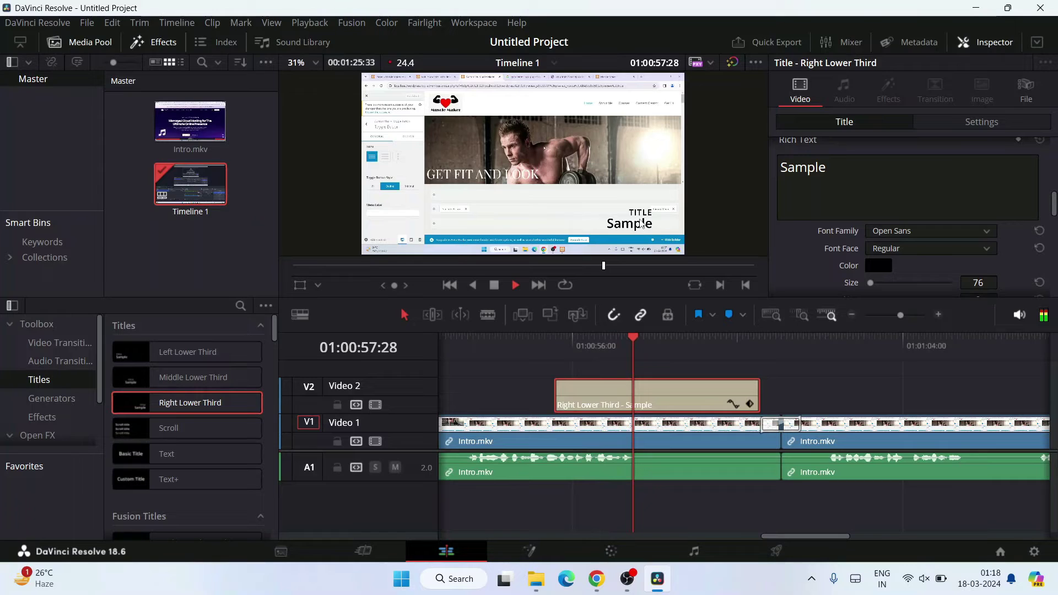
key(space)
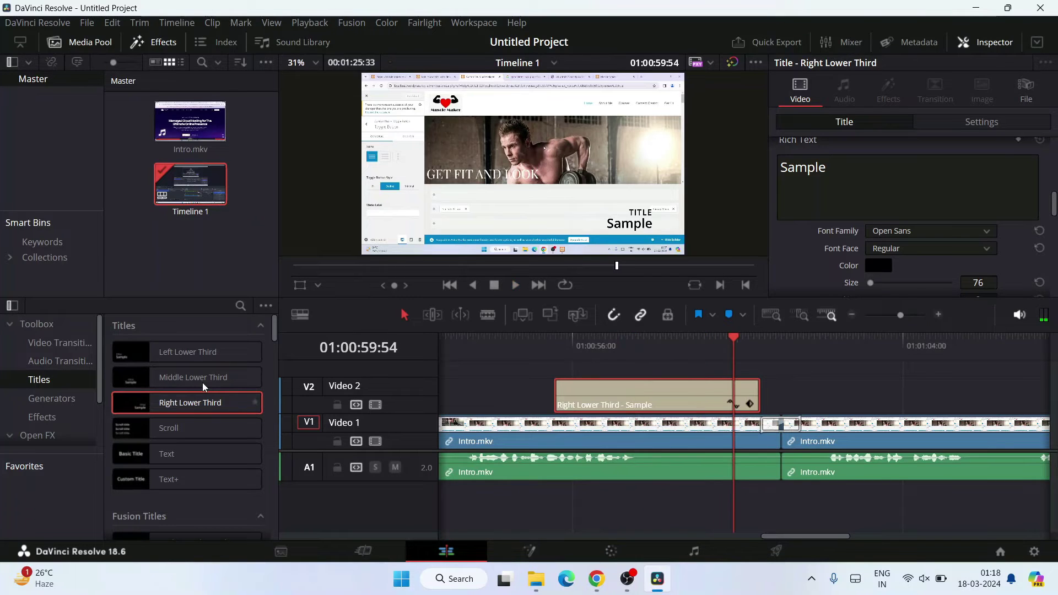
scroll(193, 427, down, 3)
scroll(193, 428, down, 2)
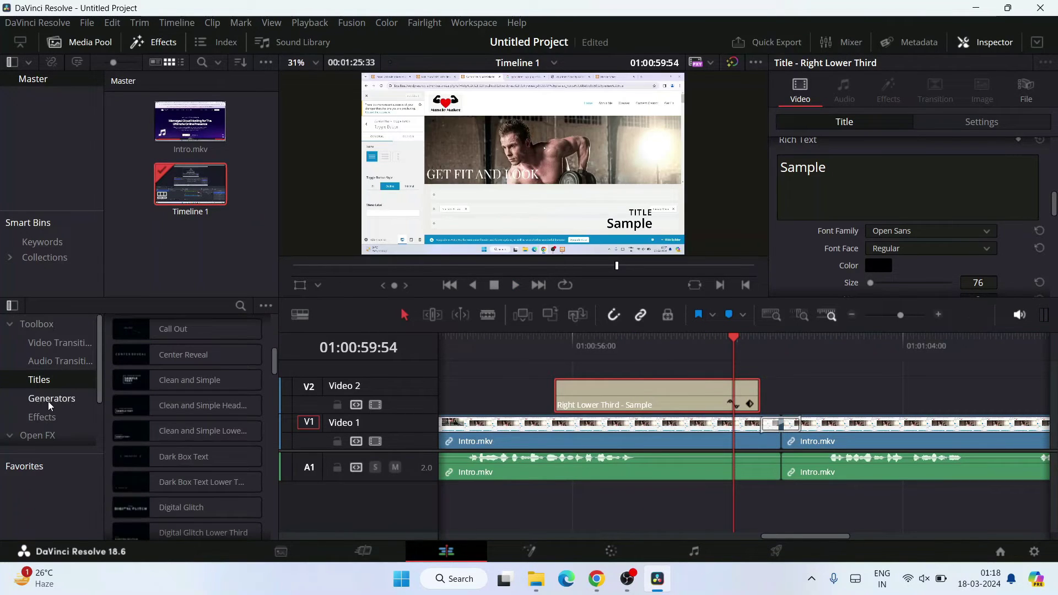
scroll(49, 400, down, 1)
scroll(46, 397, down, 2)
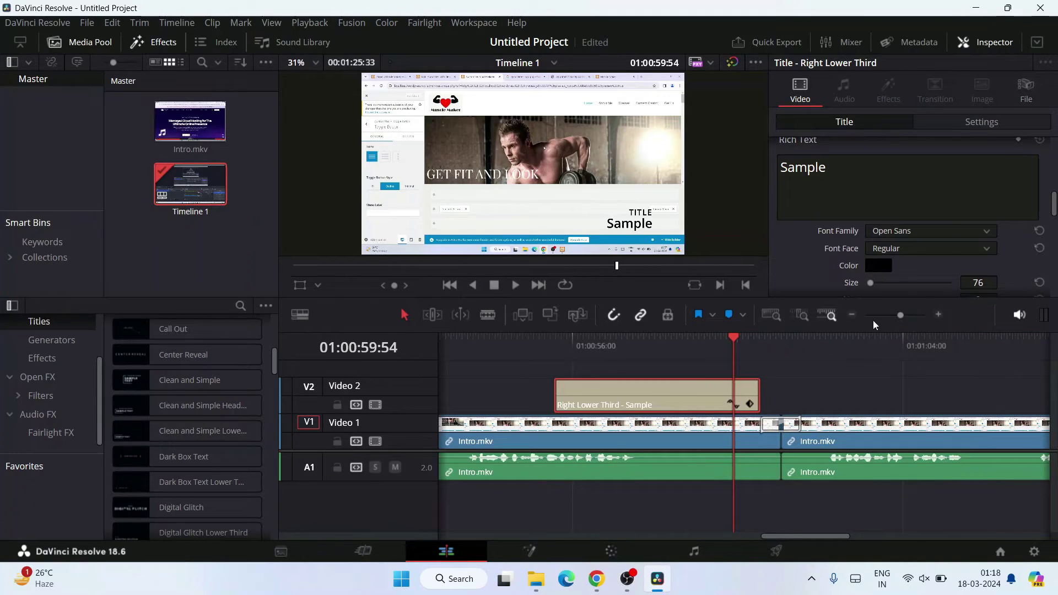
Step: Place the playhead at 01:00:37:20 and select all clips on the timeline
click(851, 316)
click(851, 316)
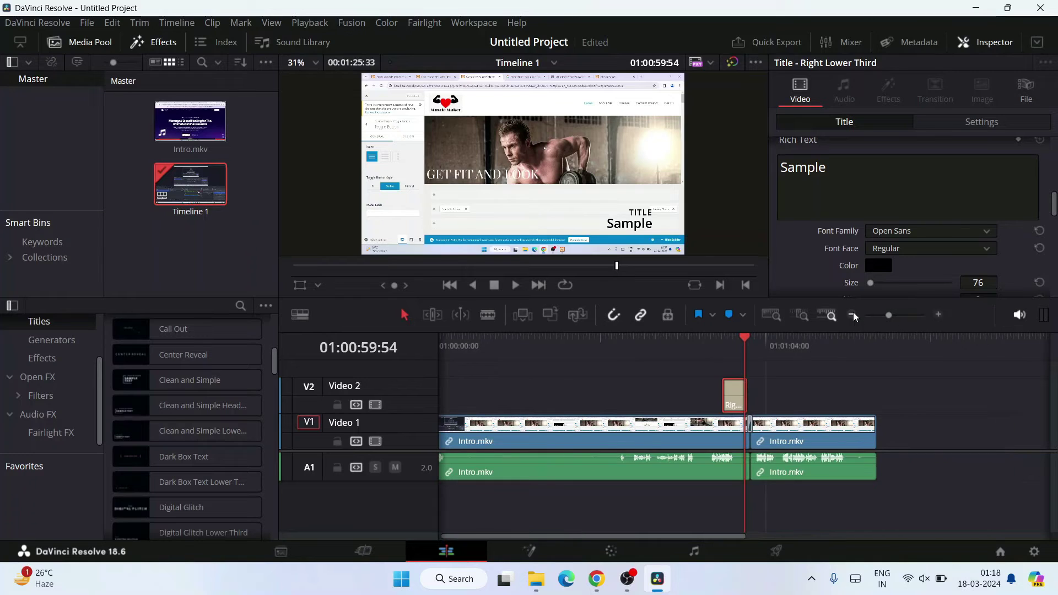
click(854, 315)
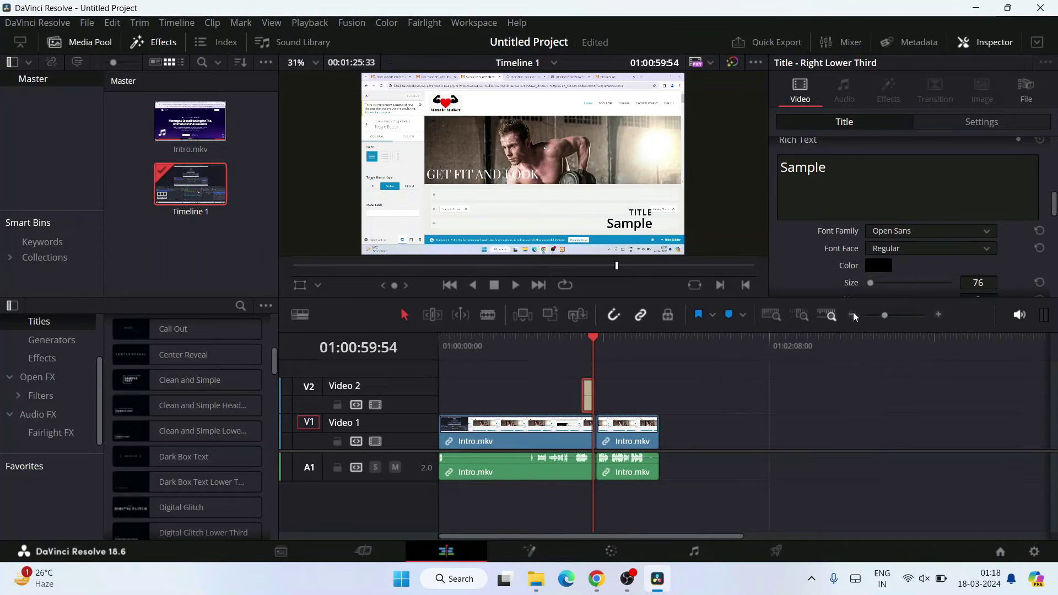
click(535, 352)
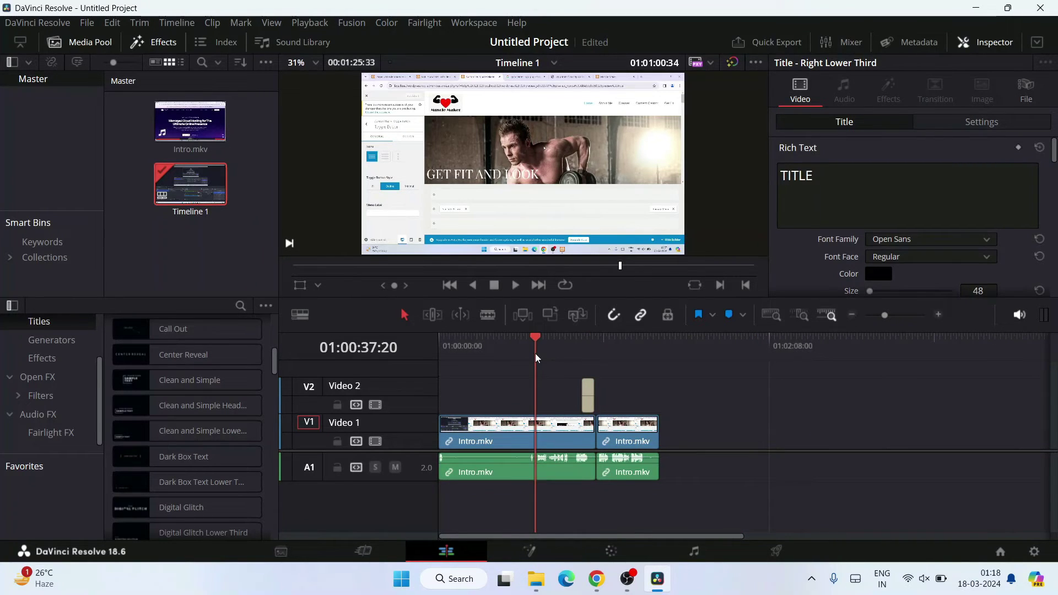
click(690, 386)
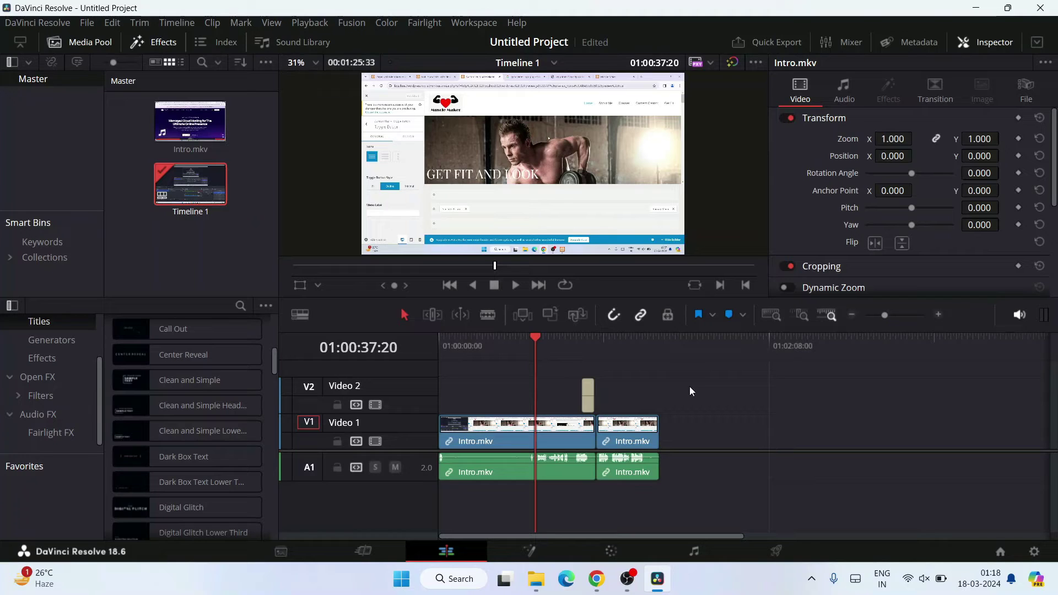
drag(705, 488, 484, 380)
Step: Open the Deliver page and name the export file introFinal
click(776, 552)
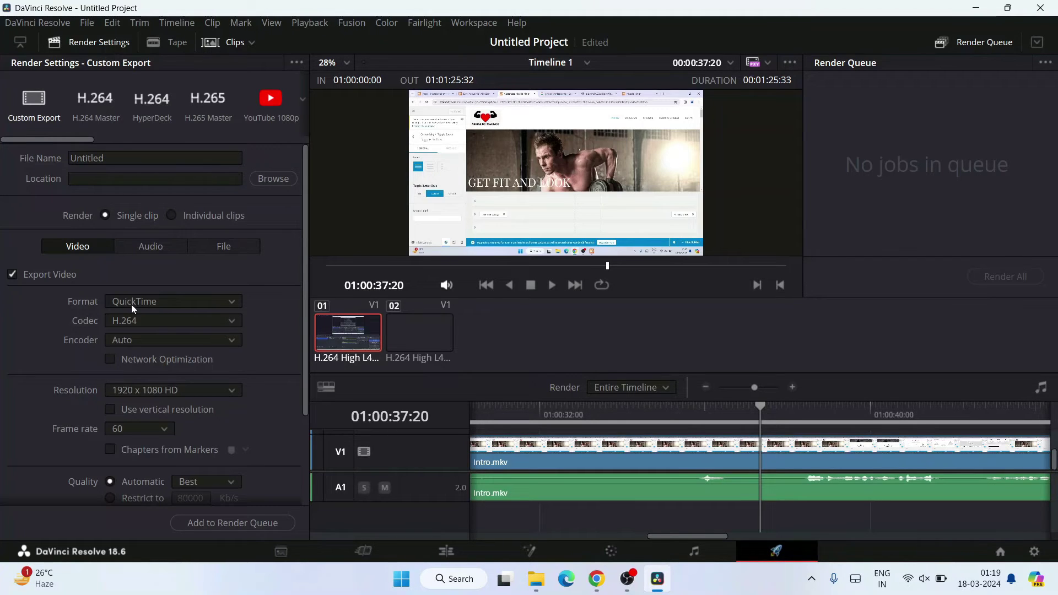
double_click(137, 159)
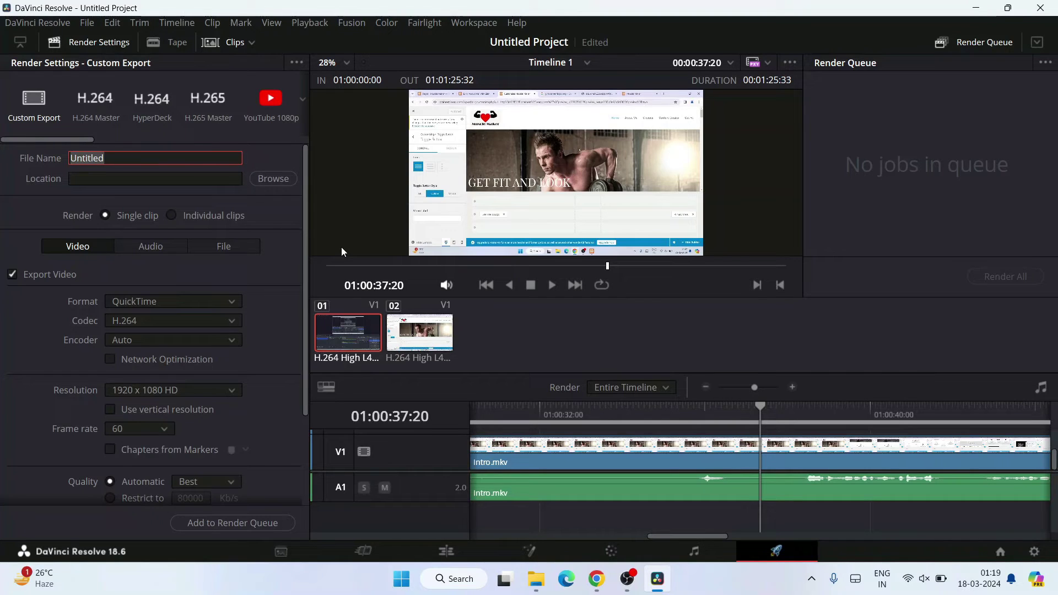
text(introFina)
Step: Set the export video format to MP4
click(130, 303)
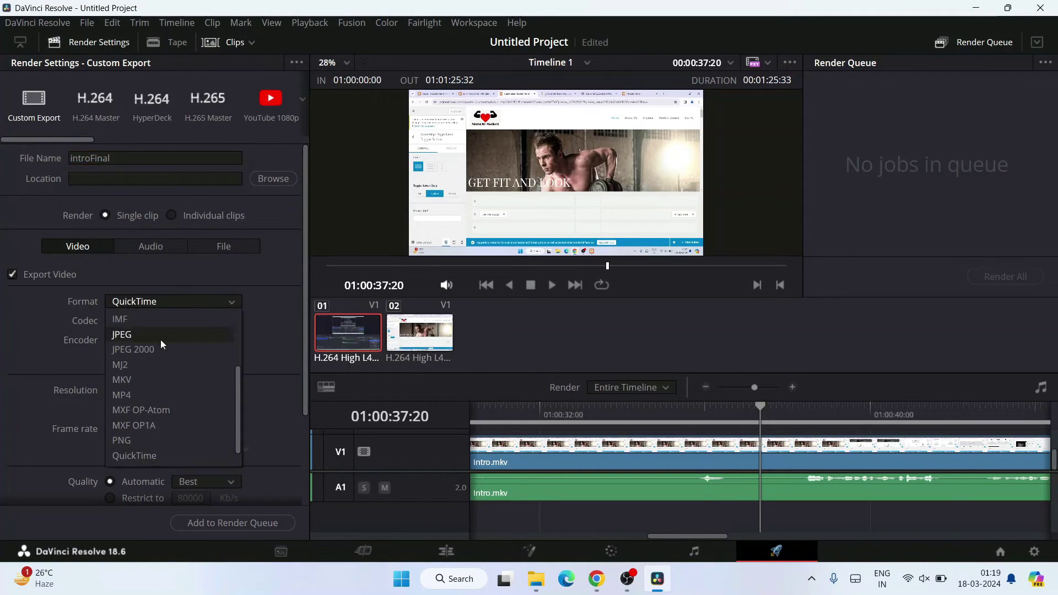
scroll(132, 449, down, 1)
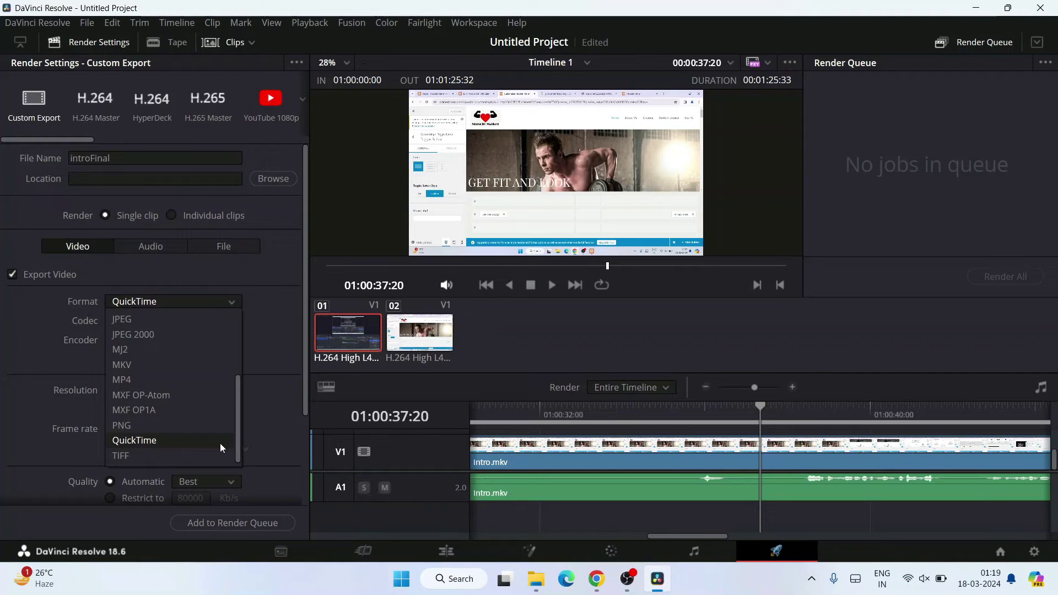
scroll(172, 364, up, 5)
scroll(177, 331, down, 6)
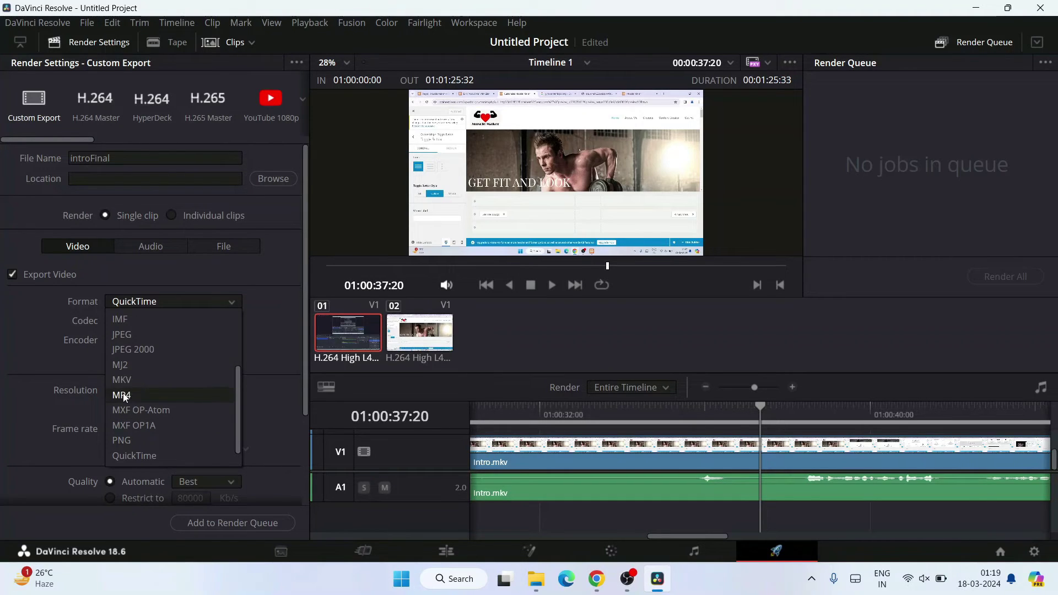
click(141, 391)
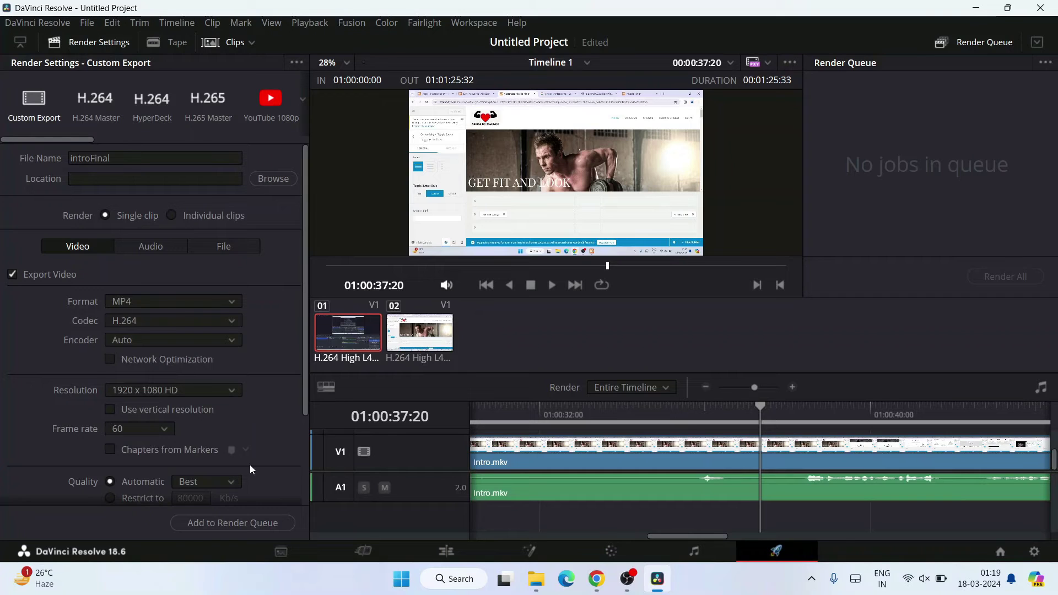
Step: Look through the available export resolutions, from 720 x 480 NTSC DV up to Ultra HD and VistaVision
scroll(184, 352, down, 2)
scroll(203, 357, up, 1)
click(203, 348)
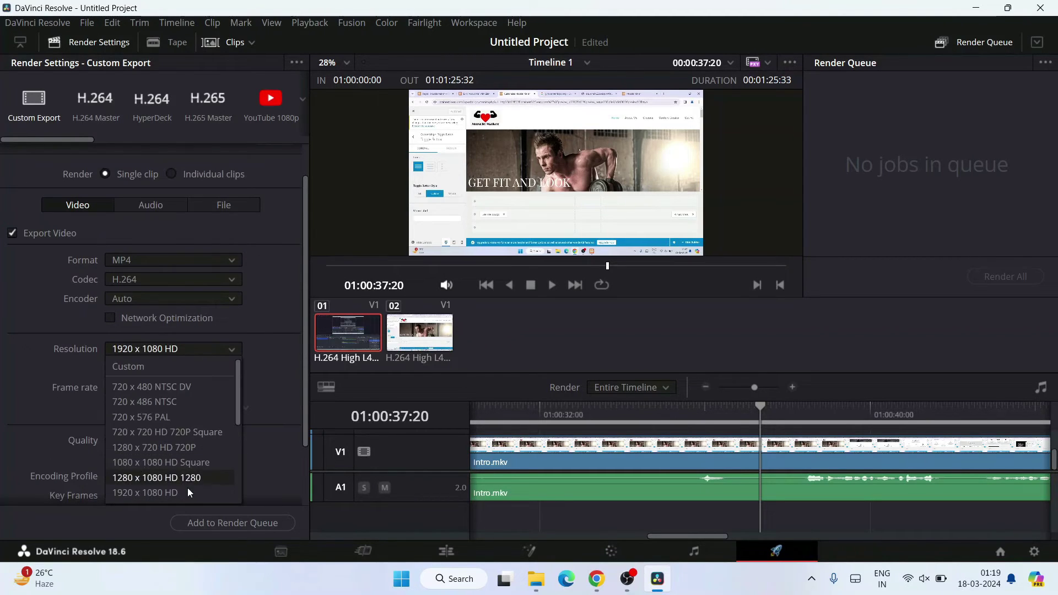
scroll(190, 434, down, 5)
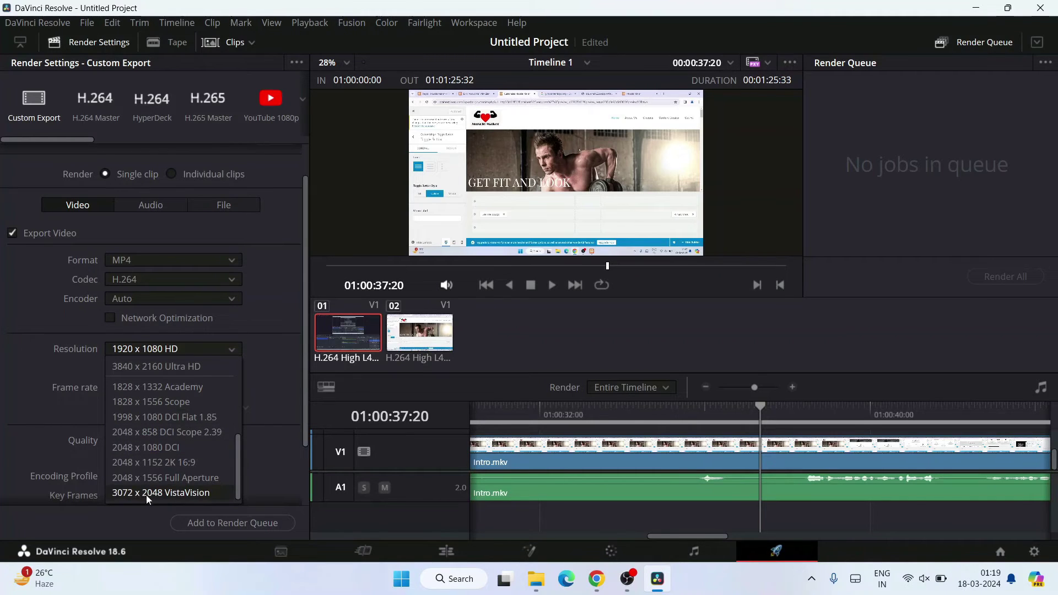
scroll(174, 435, up, 1)
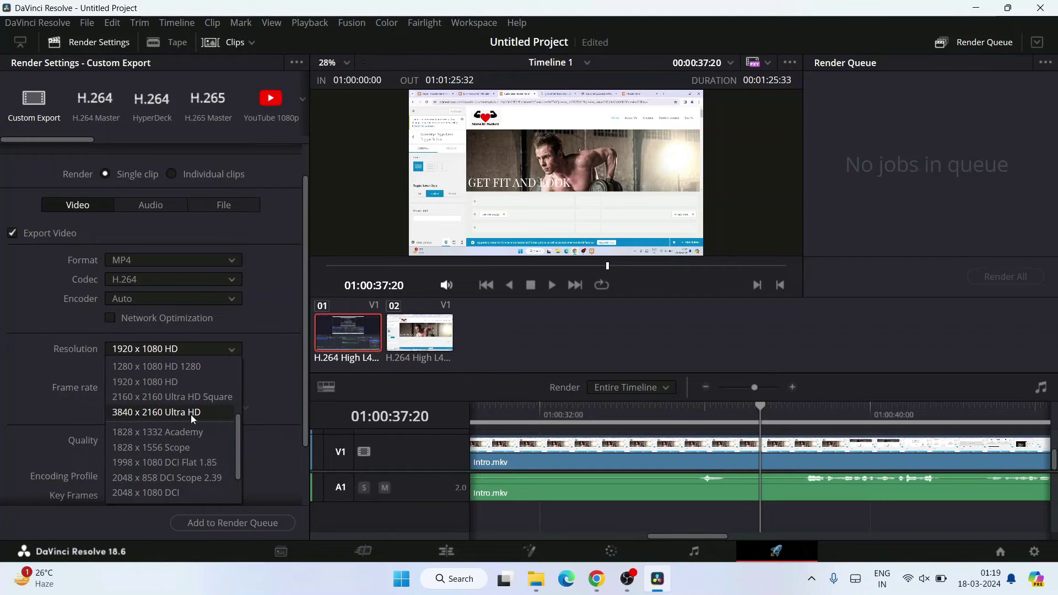
click(275, 283)
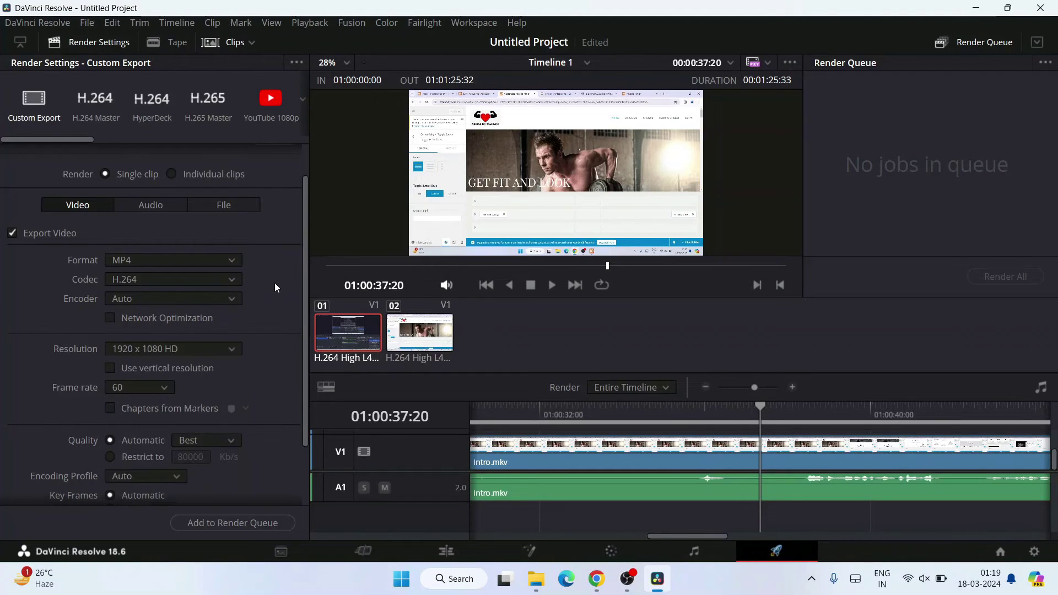
Step: Check the frame rate choices and look through the export presets for YouTube, Vimeo, Twitter and TikTok
scroll(237, 387, up, 1)
scroll(237, 387, down, 1)
click(140, 387)
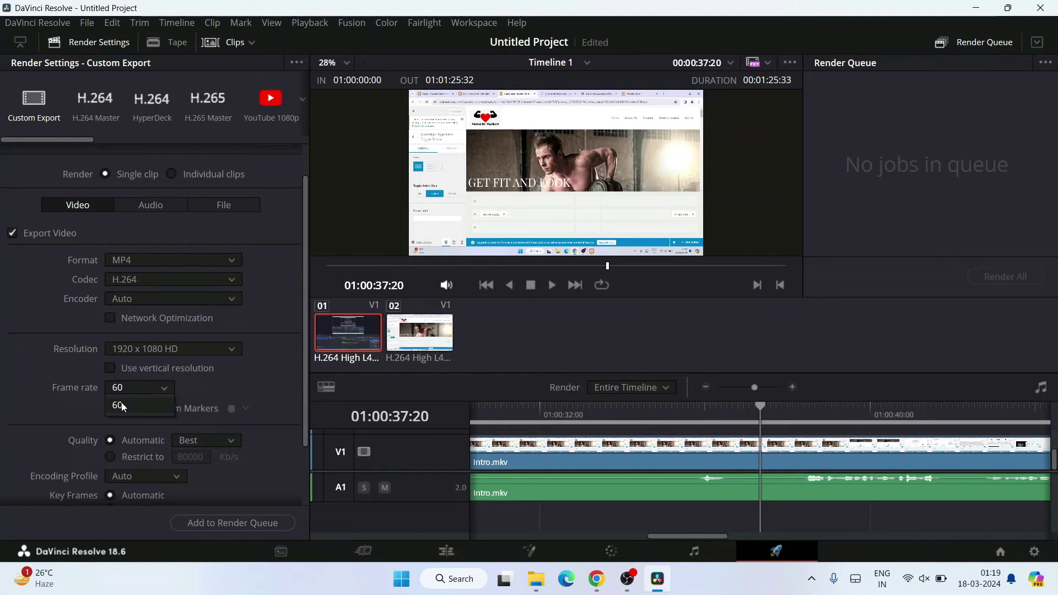
click(134, 389)
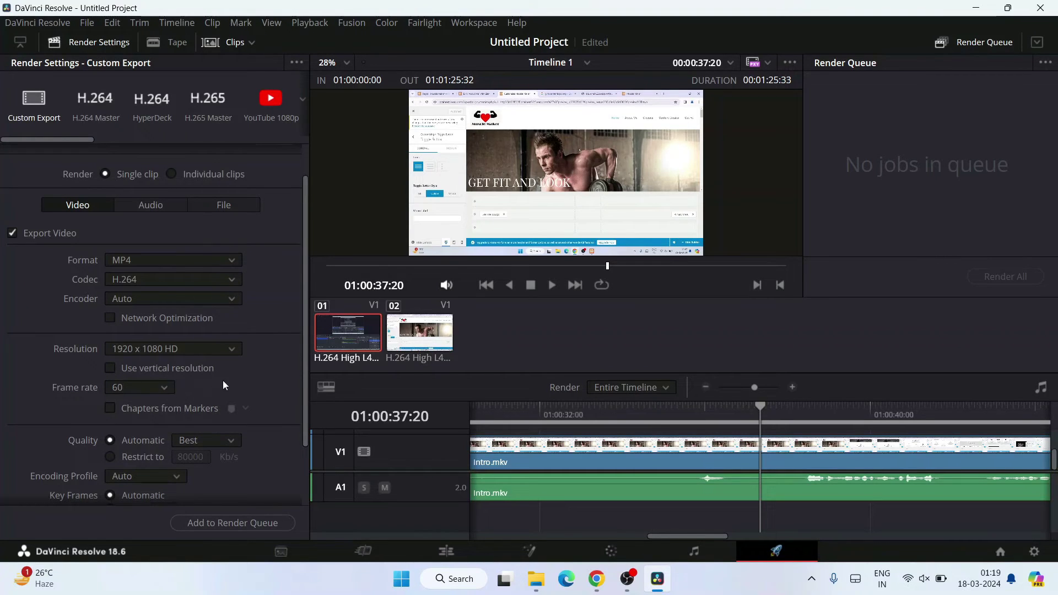
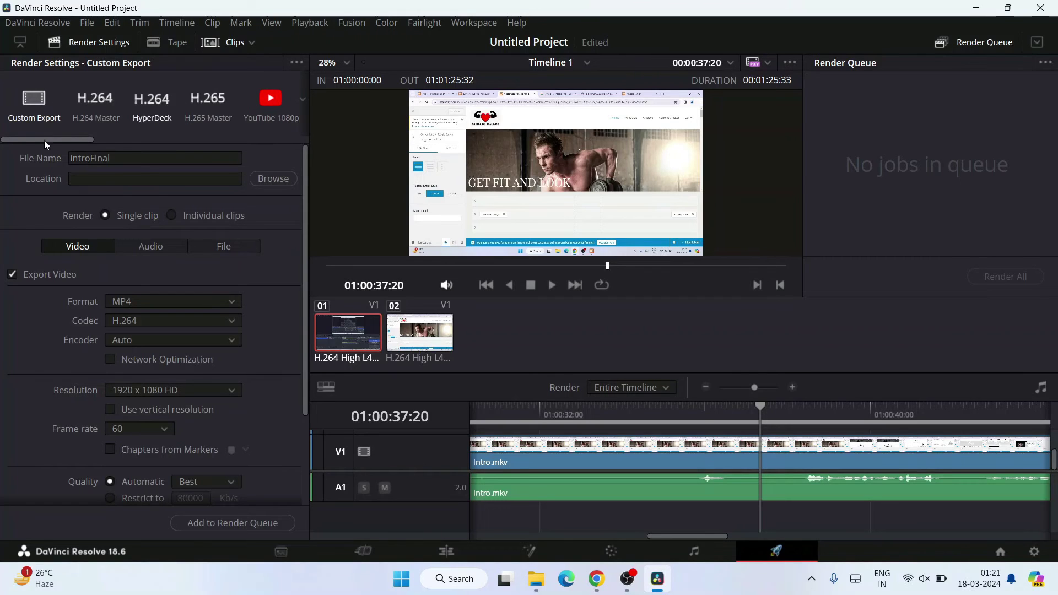
drag(48, 141, 120, 140)
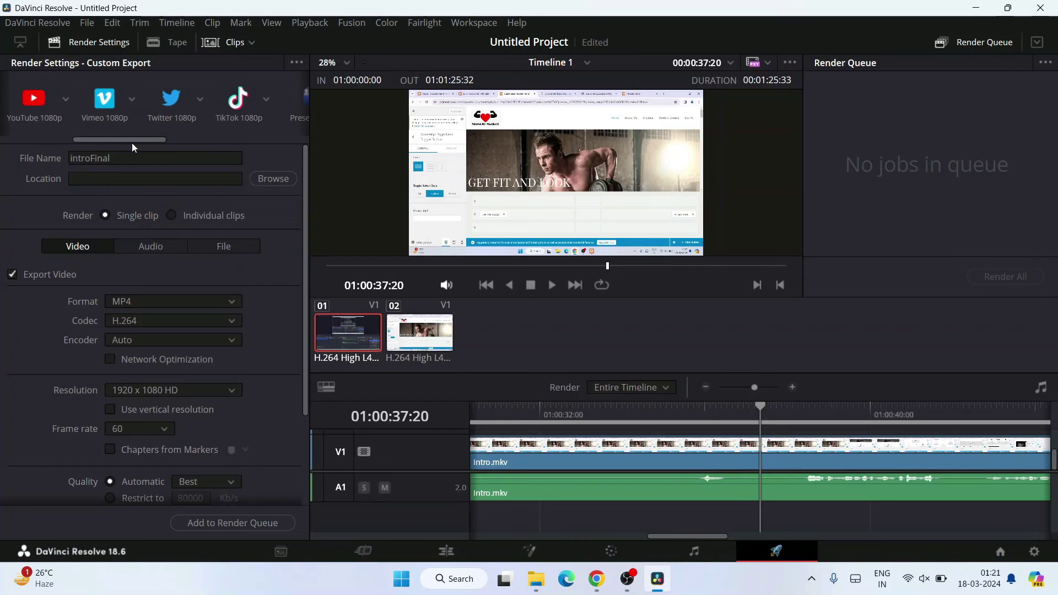
drag(134, 142, 35, 141)
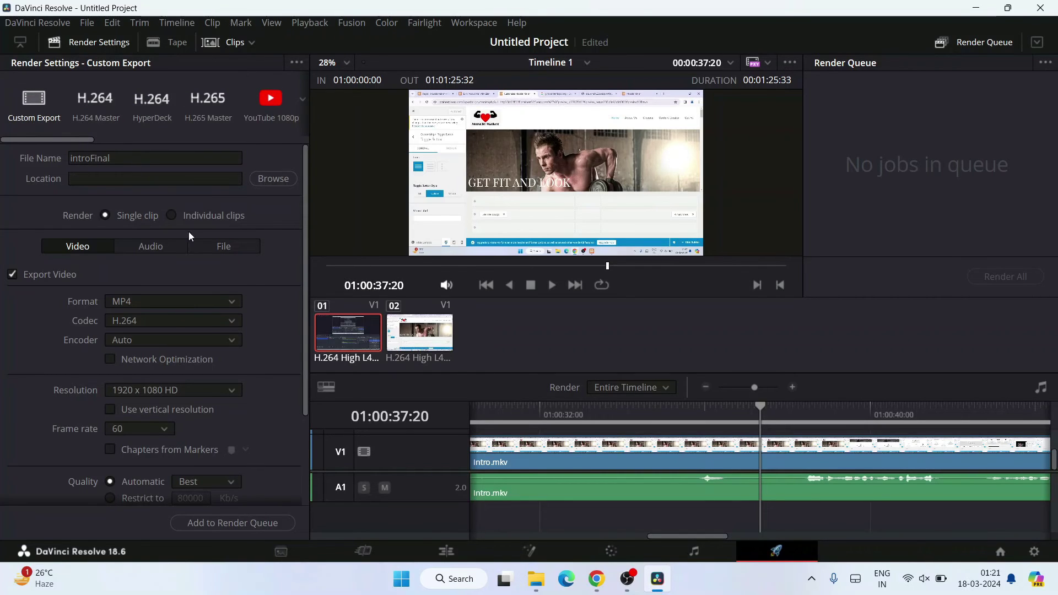
Step: Add the export to the render queue as introFinal.mp4 in the Videos folder and render all jobs
click(259, 523)
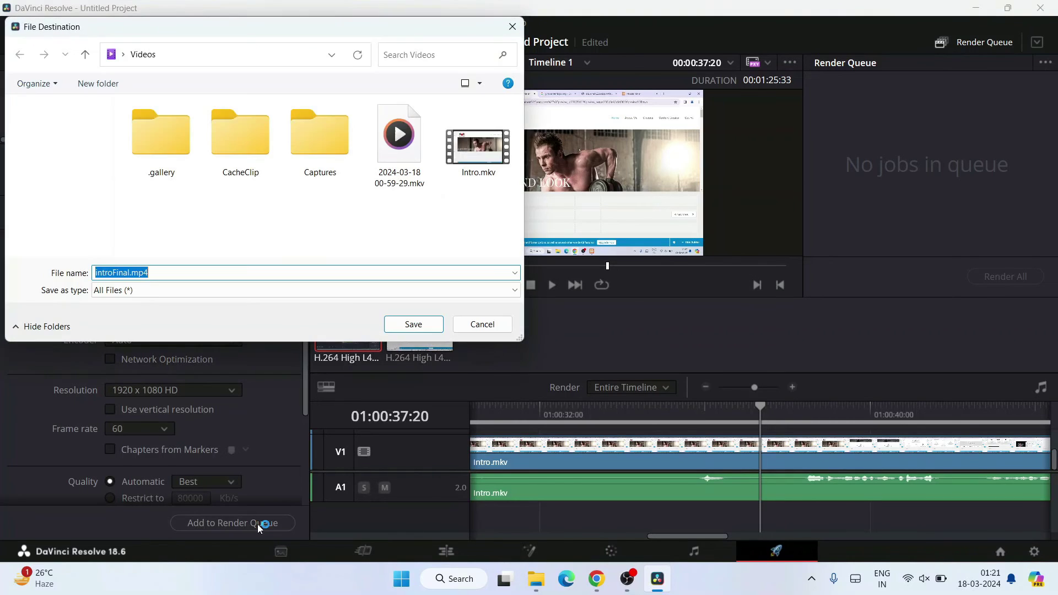
drag(98, 33, 275, 46)
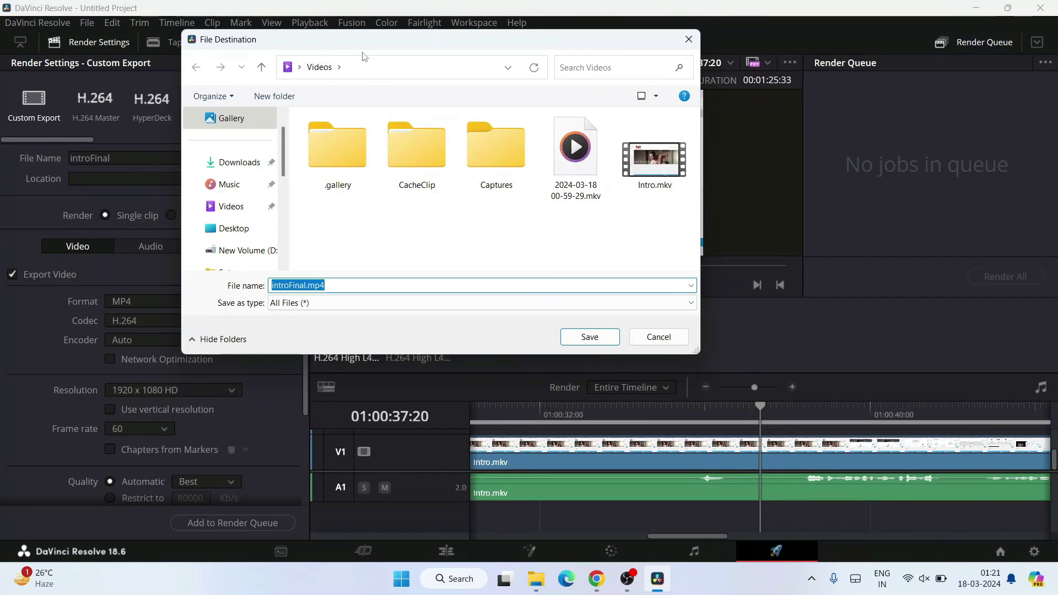
click(586, 338)
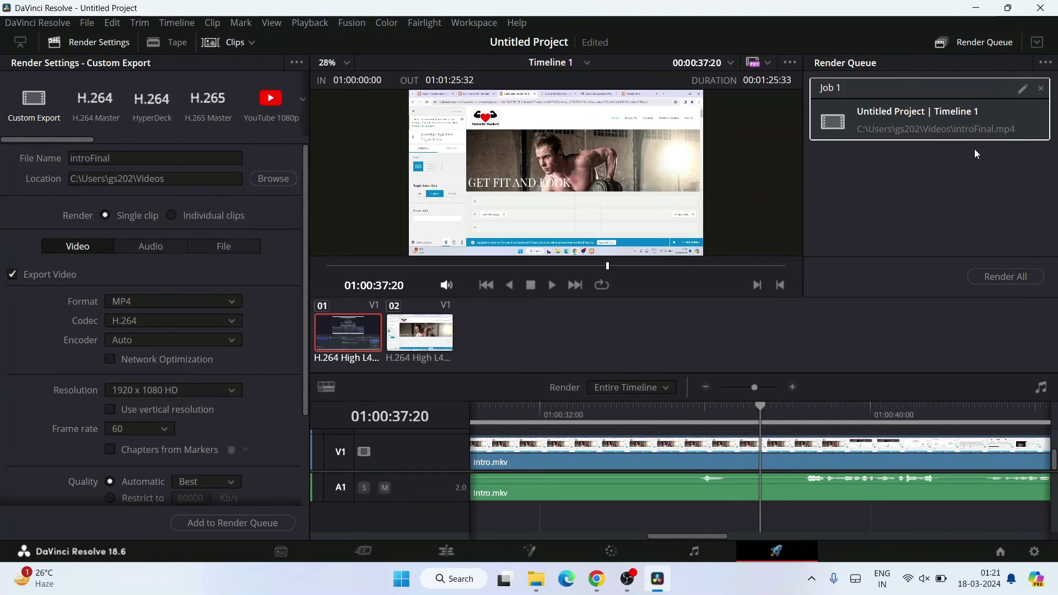
click(992, 278)
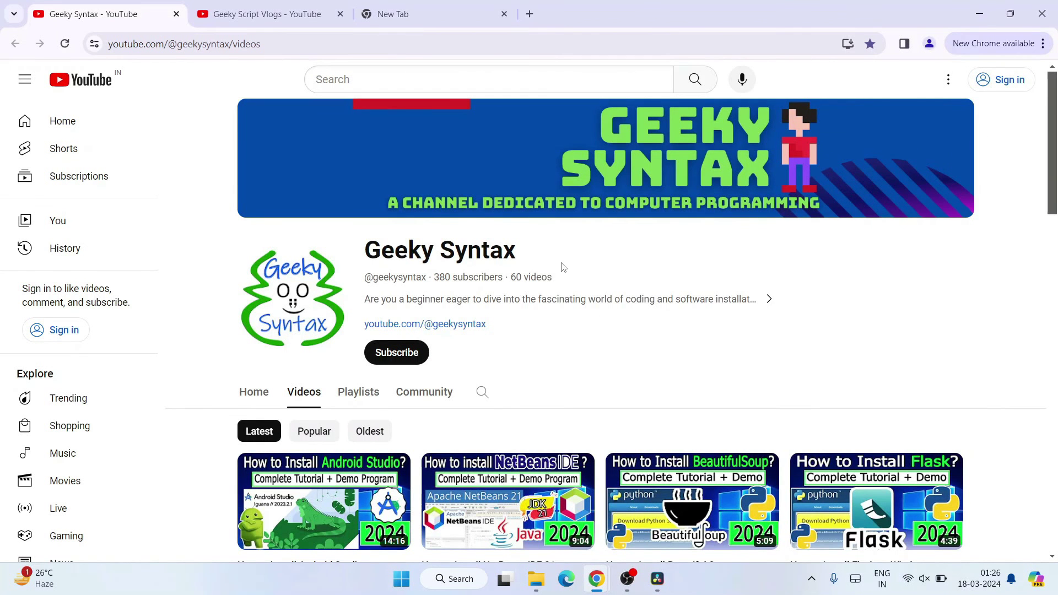
Step: View the Geeky Syntax and Geeky Script Vlogs YouTube channels in Chrome and open the Happy New Year 2024 Dal Lake short
drag(553, 255, 370, 250)
click(377, 249)
click(271, 14)
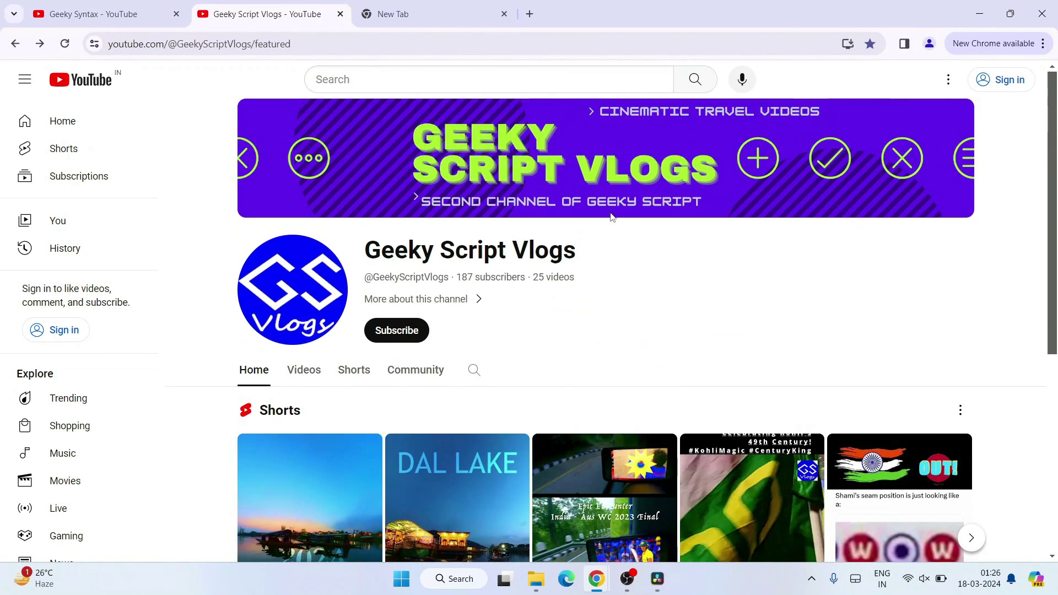
drag(610, 248, 365, 252)
click(577, 253)
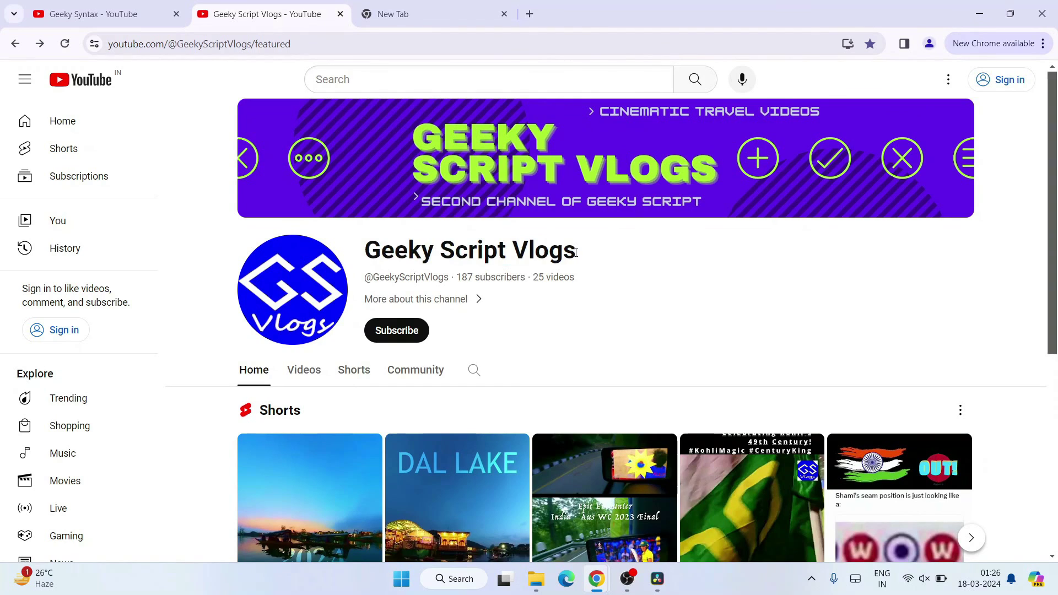
scroll(577, 253, down, 2)
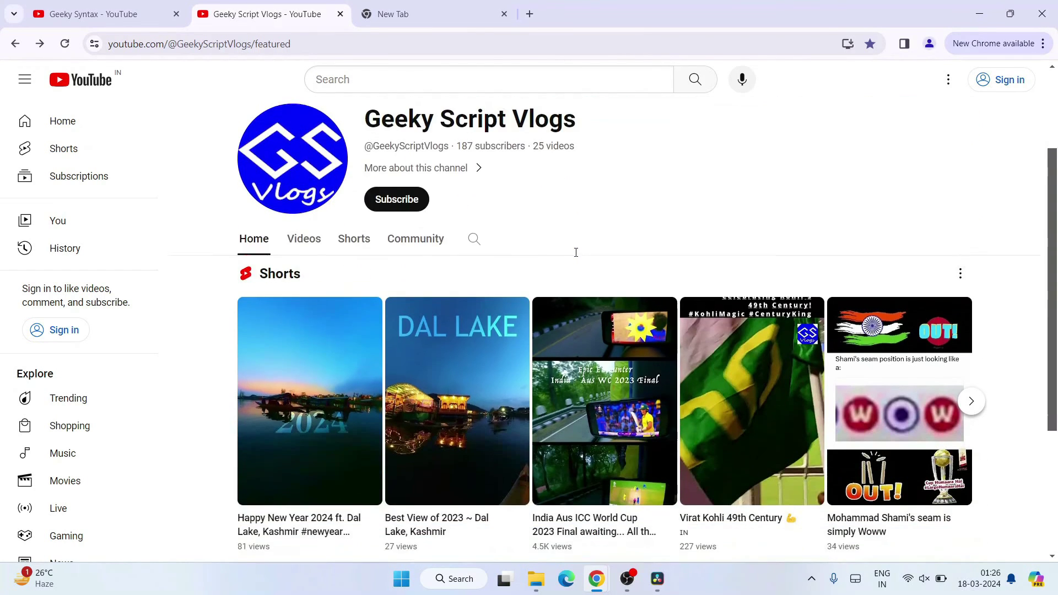
click(337, 385)
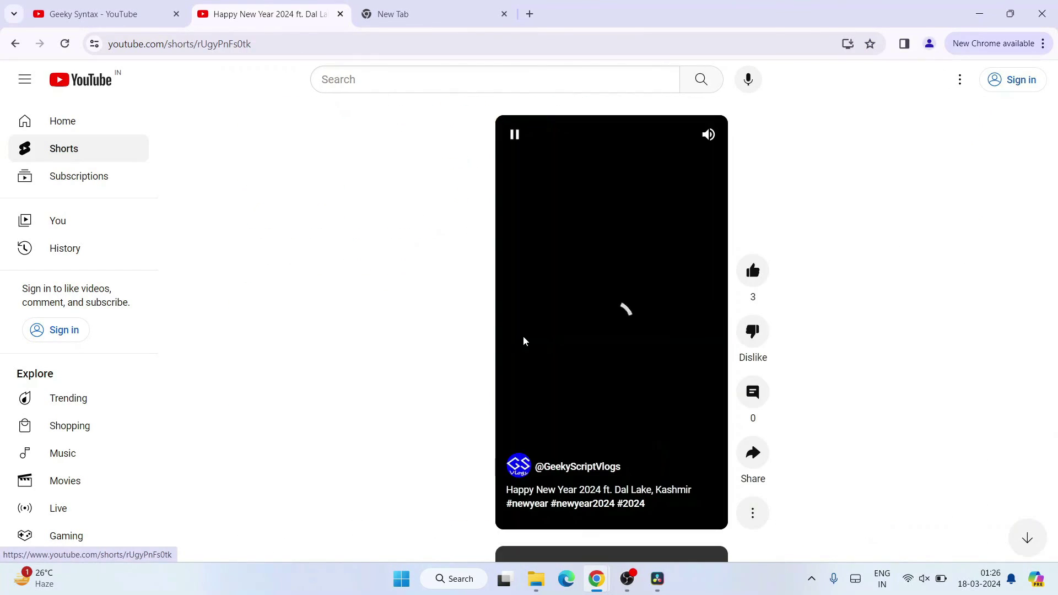